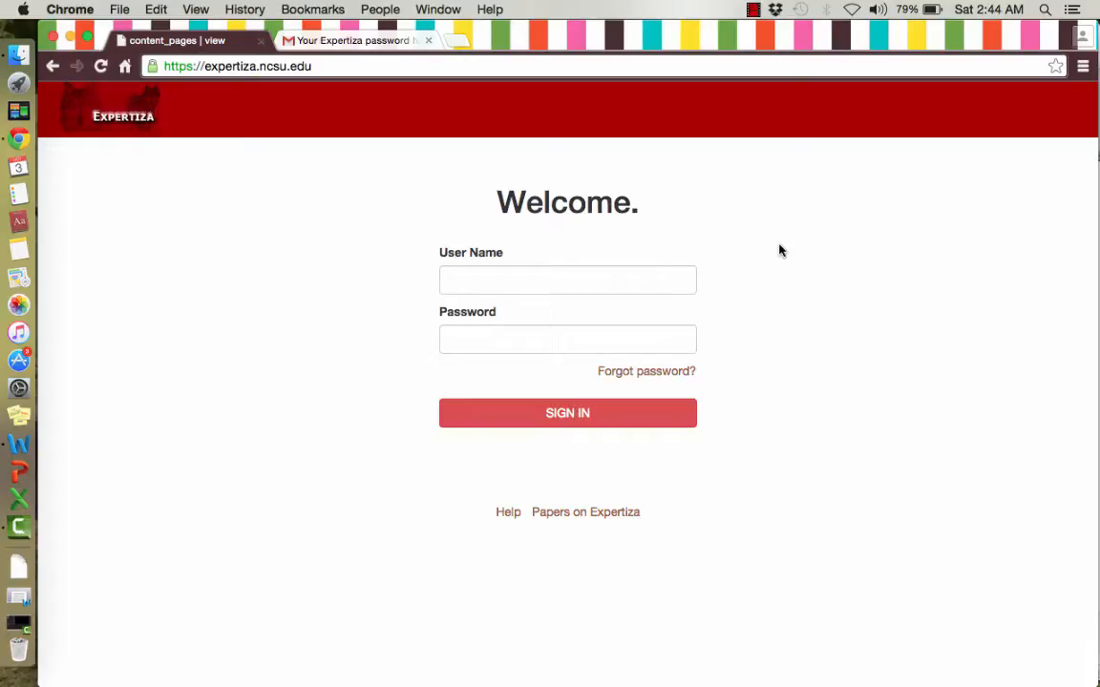
Sign in to Expertiza with the account's user name and password.
left_click(476, 272)
type("JDM")
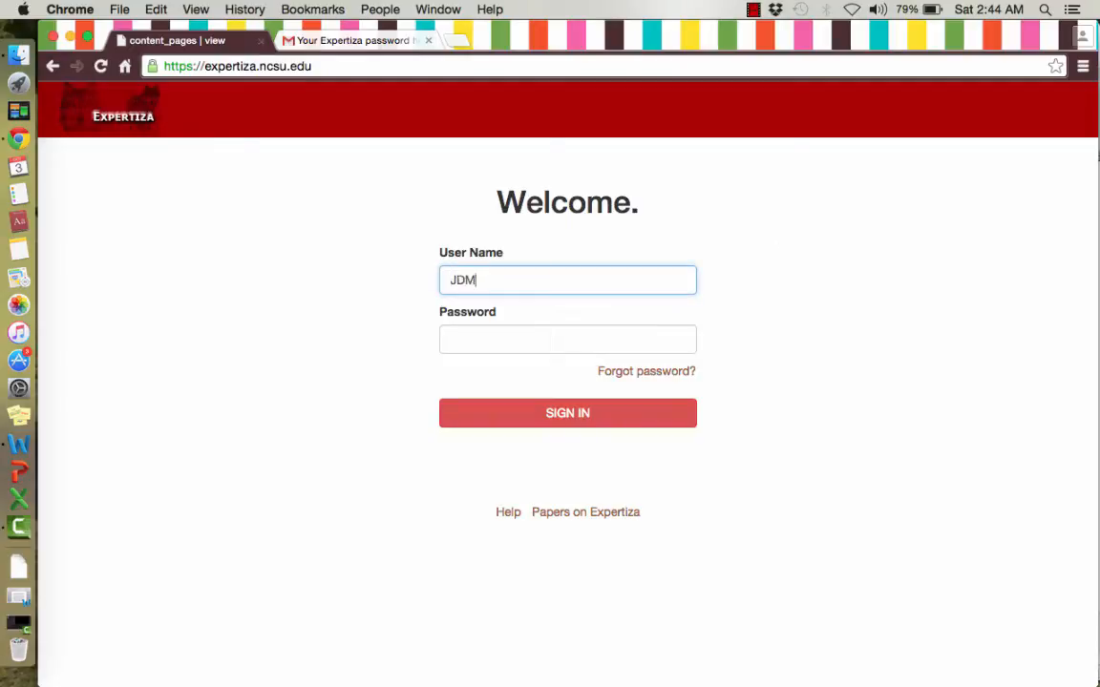
key("Tab")
type("•••••")
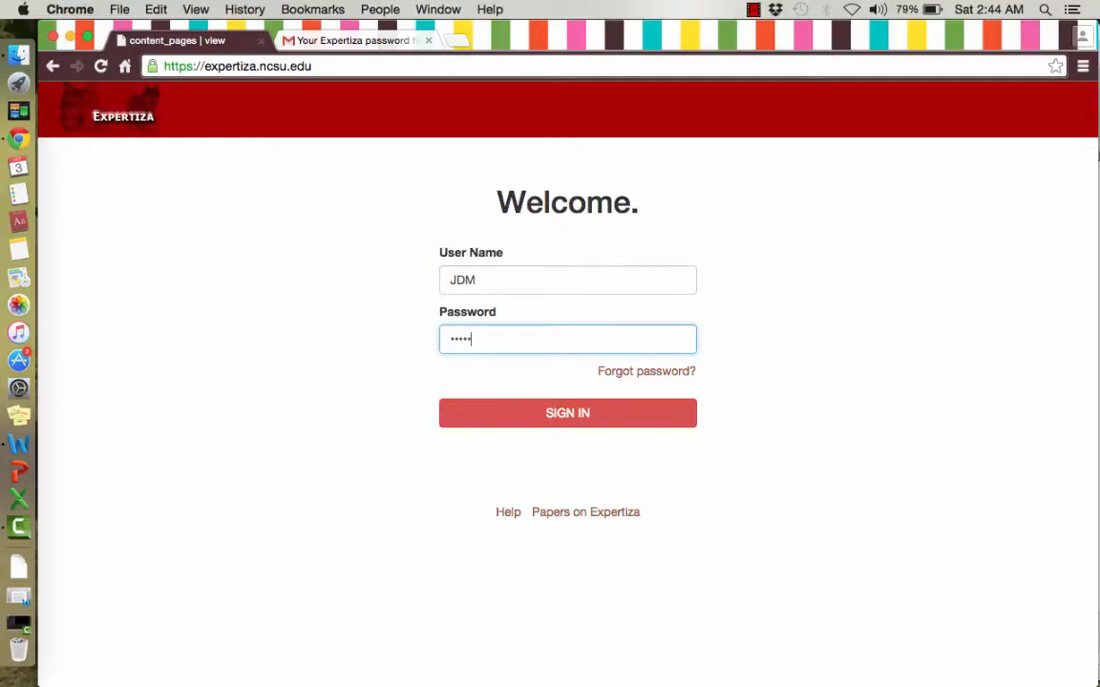
type("•••")
left_click(500, 421)
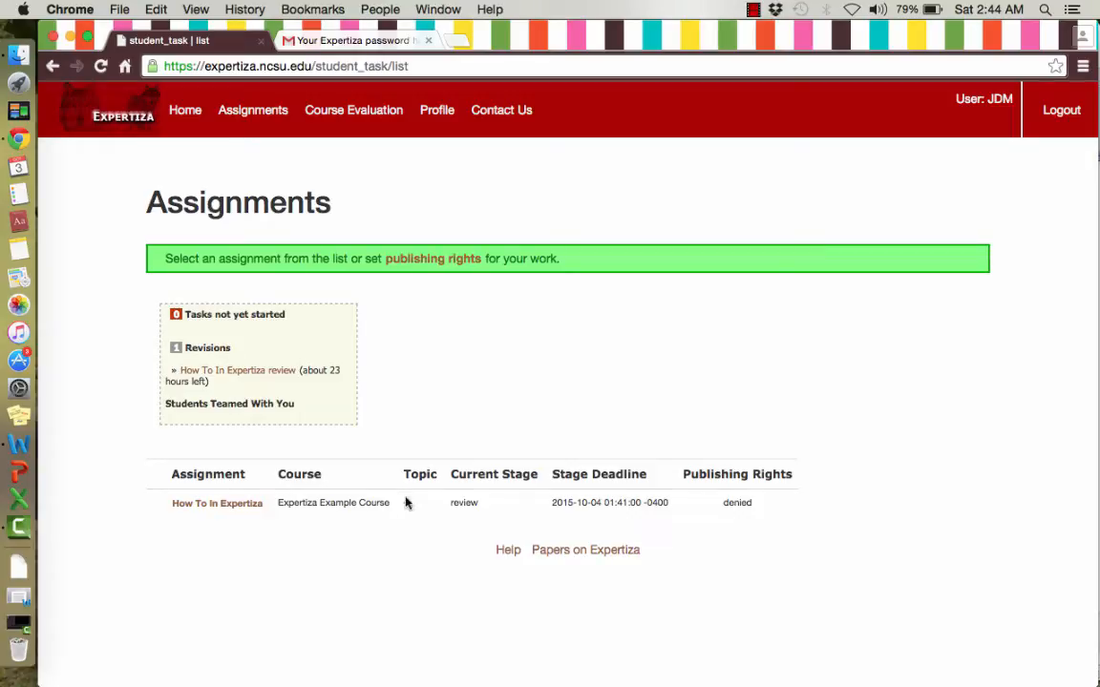
Check the current stage and stage deadline listed for the How To In Expertiza assignment.
triple_click(475, 474)
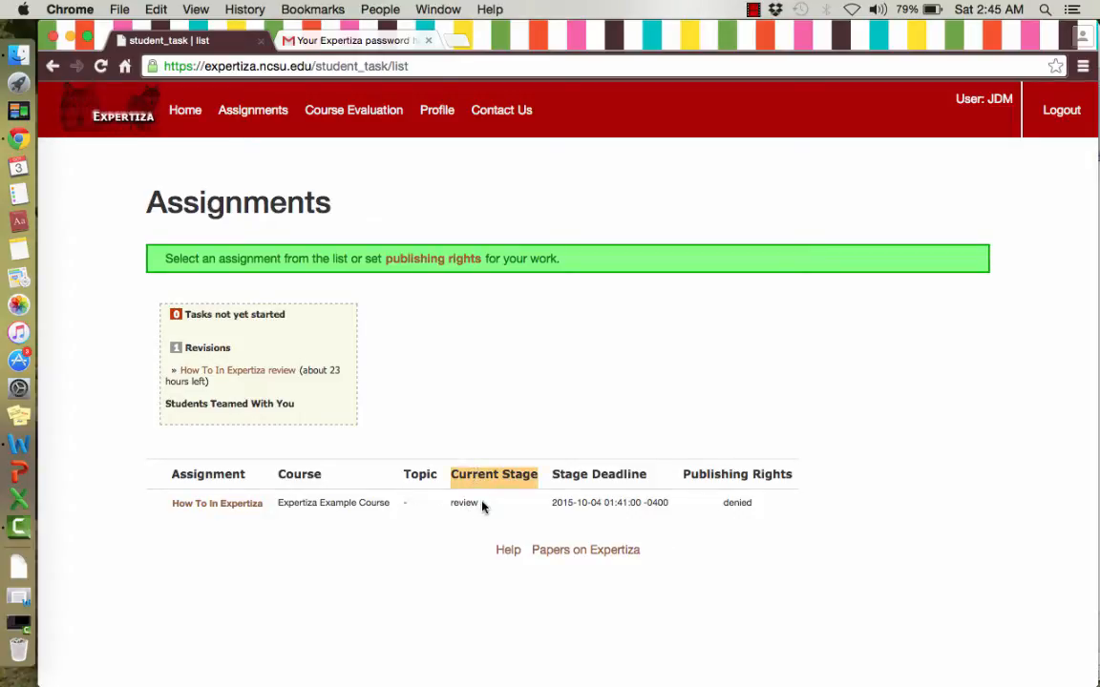
left_click(442, 535)
double_click(458, 503)
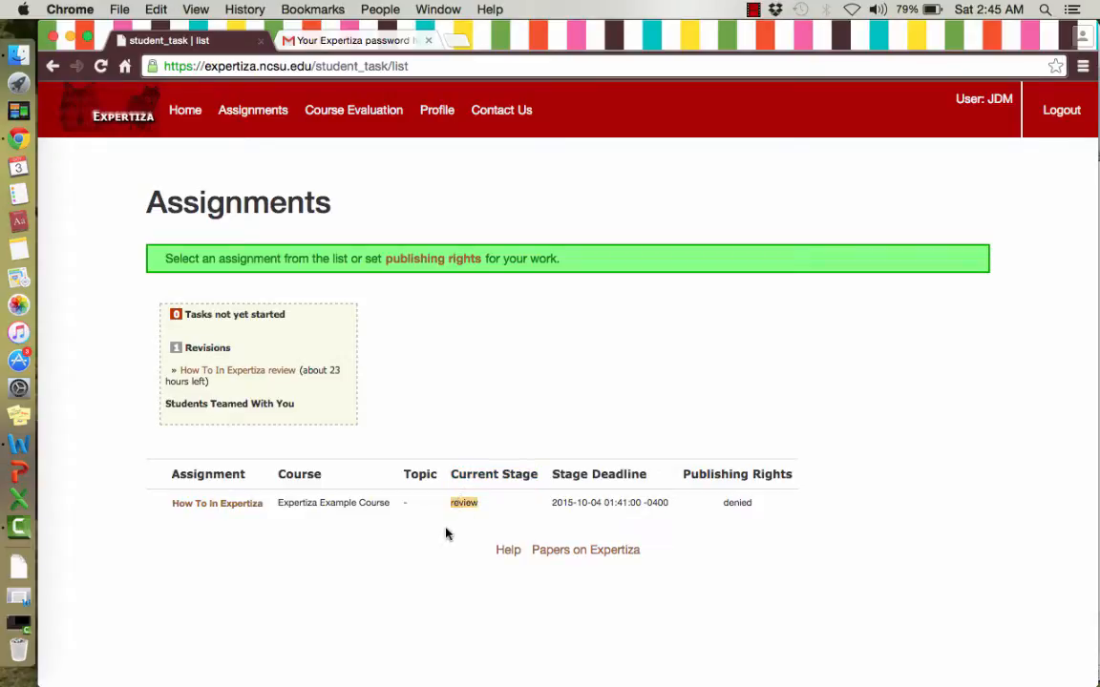
left_click(447, 534)
left_click_drag(555, 502, 643, 503)
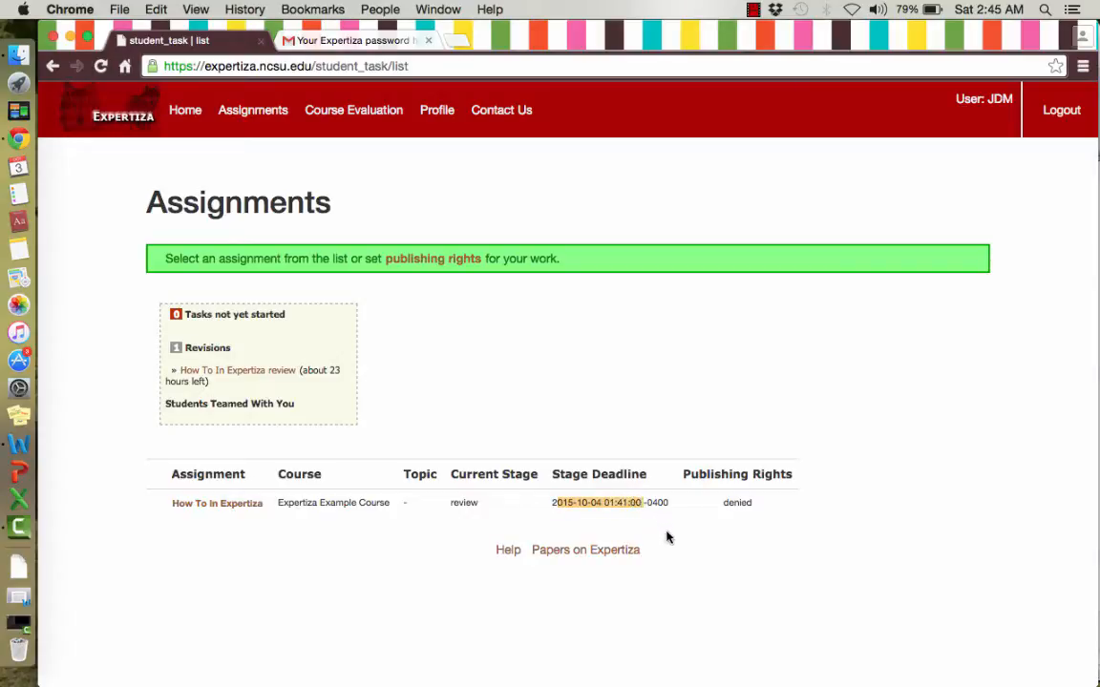
left_click(666, 537)
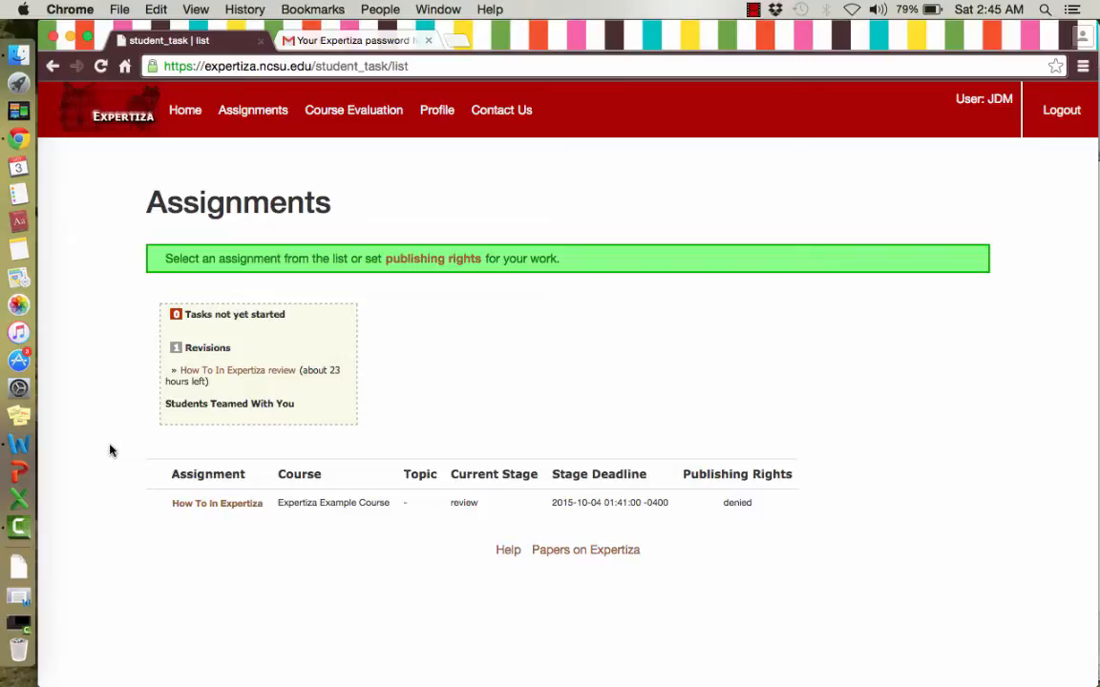
Open Review 1 for editing from the others' work section of the How To In Expertiza assignment.
left_click(236, 506)
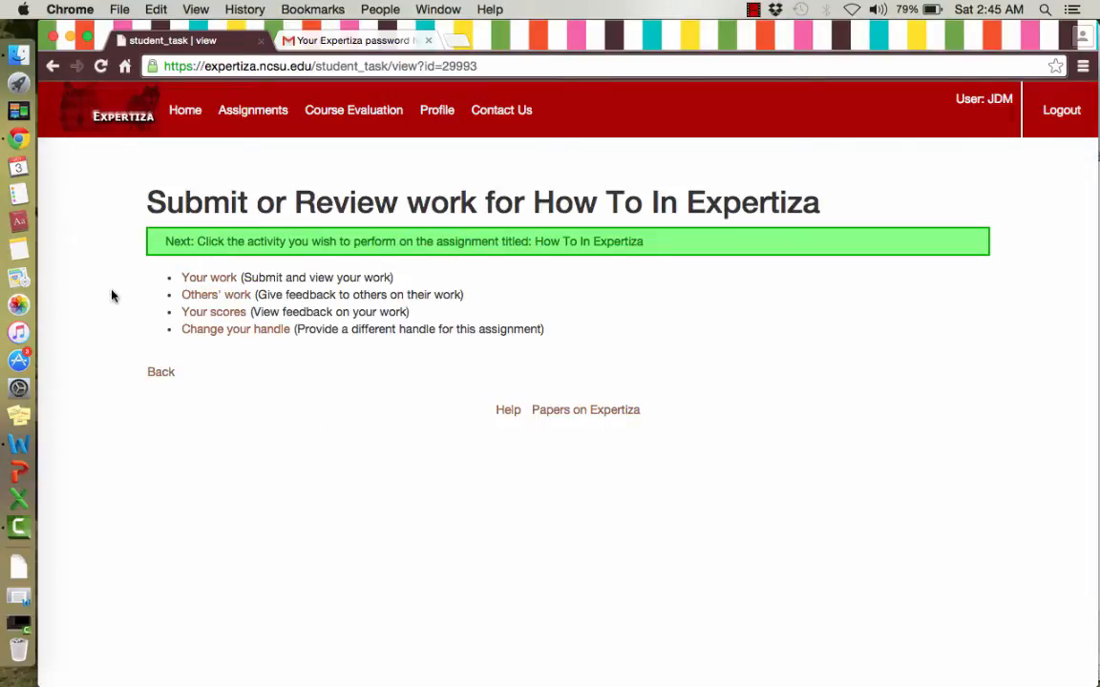
left_click(208, 298)
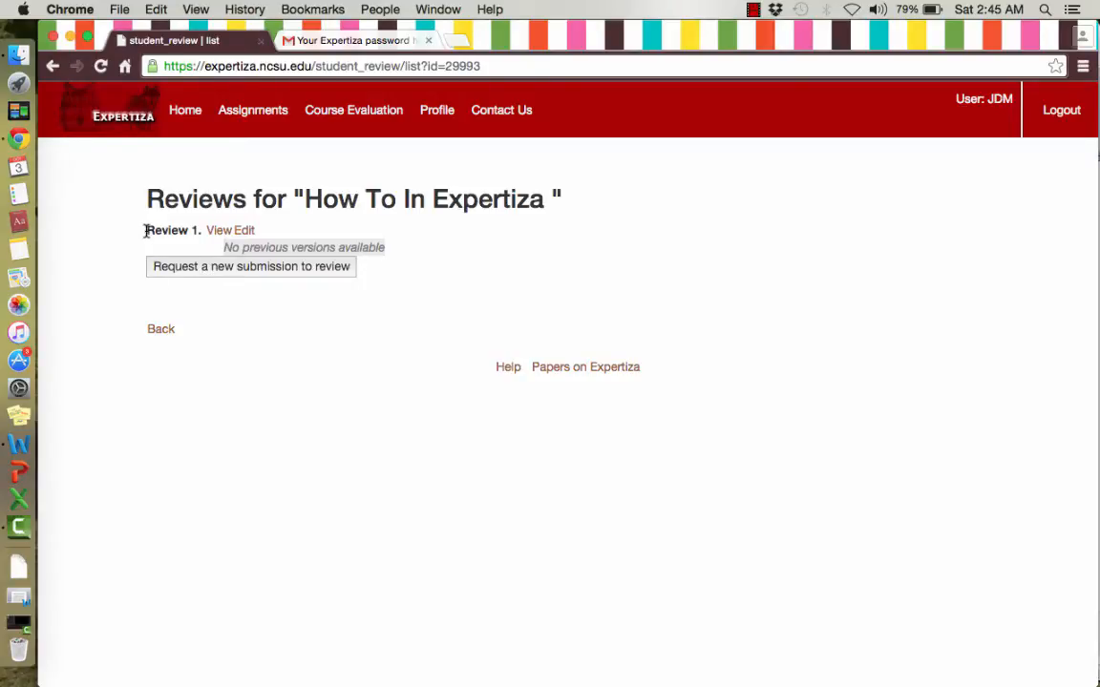
left_click_drag(147, 229, 201, 229)
left_click(120, 258)
left_click(247, 232)
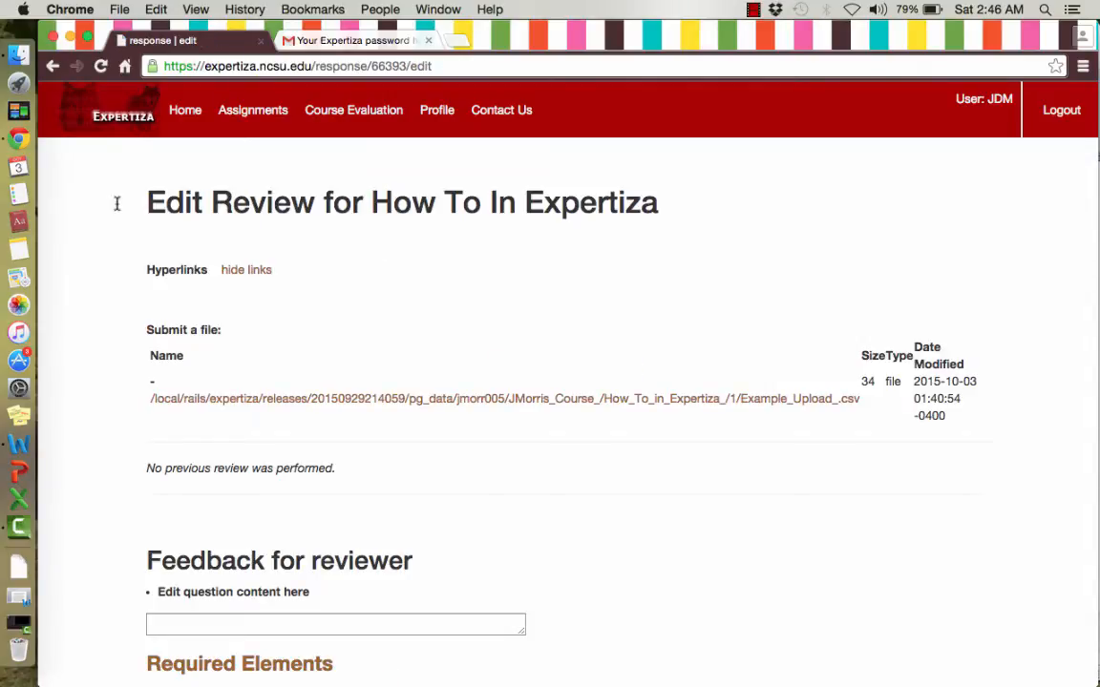
Download the submitted Example_Upload_.csv file from the review page and dismiss the download notice.
left_click_drag(111, 201, 206, 504)
left_click(84, 518)
left_click(715, 411)
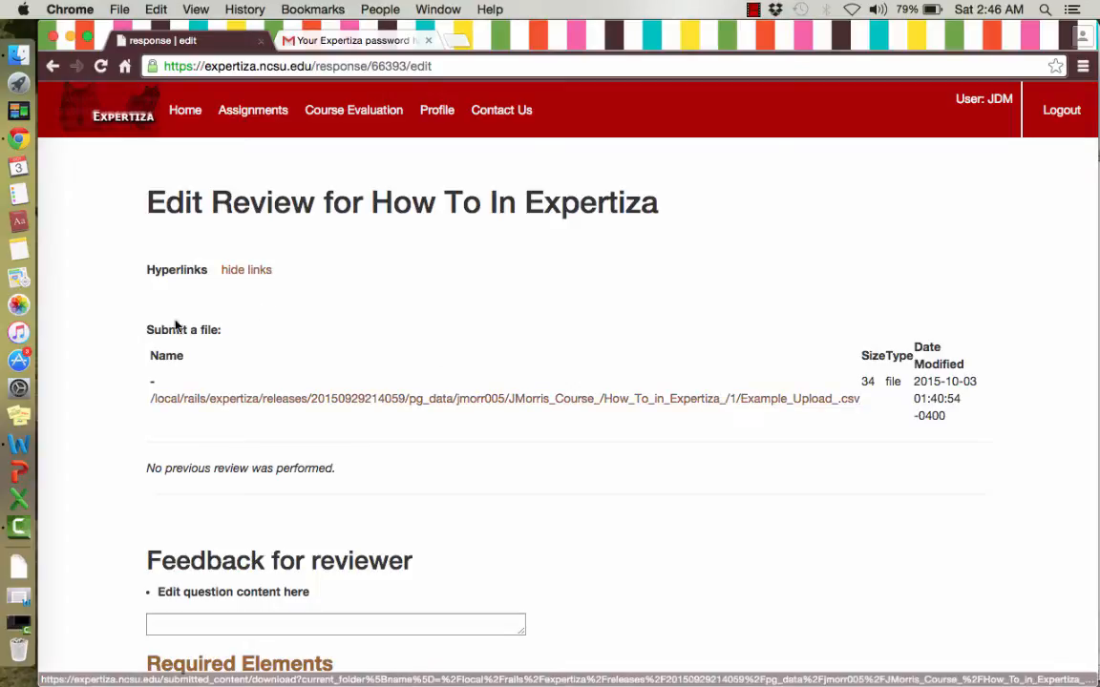
left_click(728, 401)
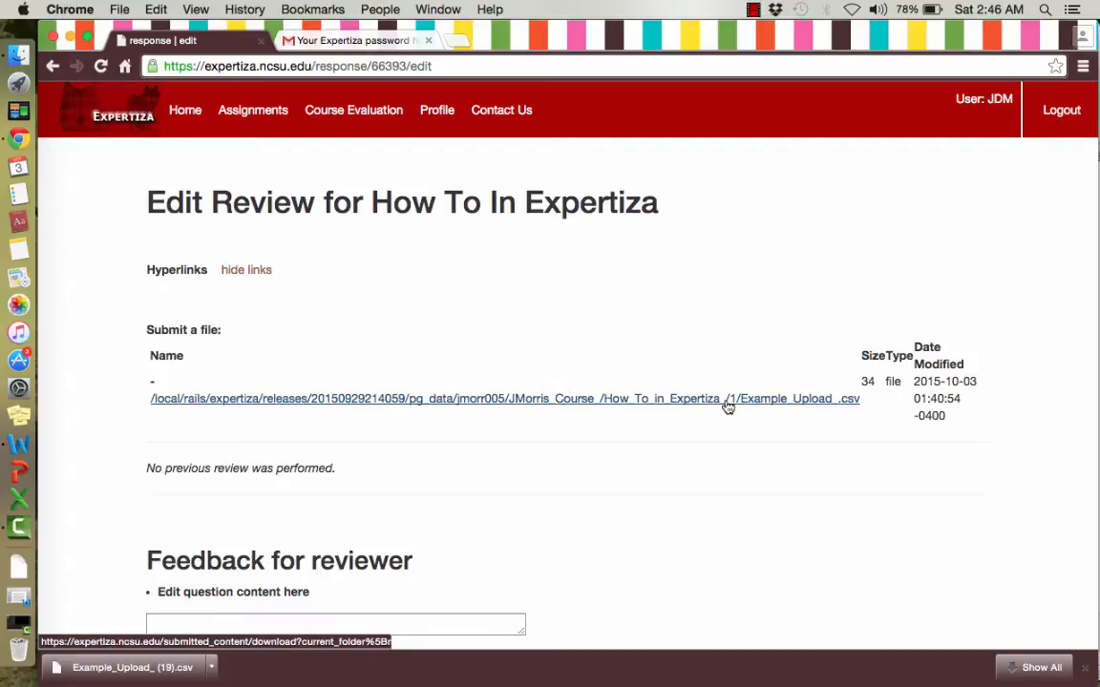
scroll(101, 569, "down", 5)
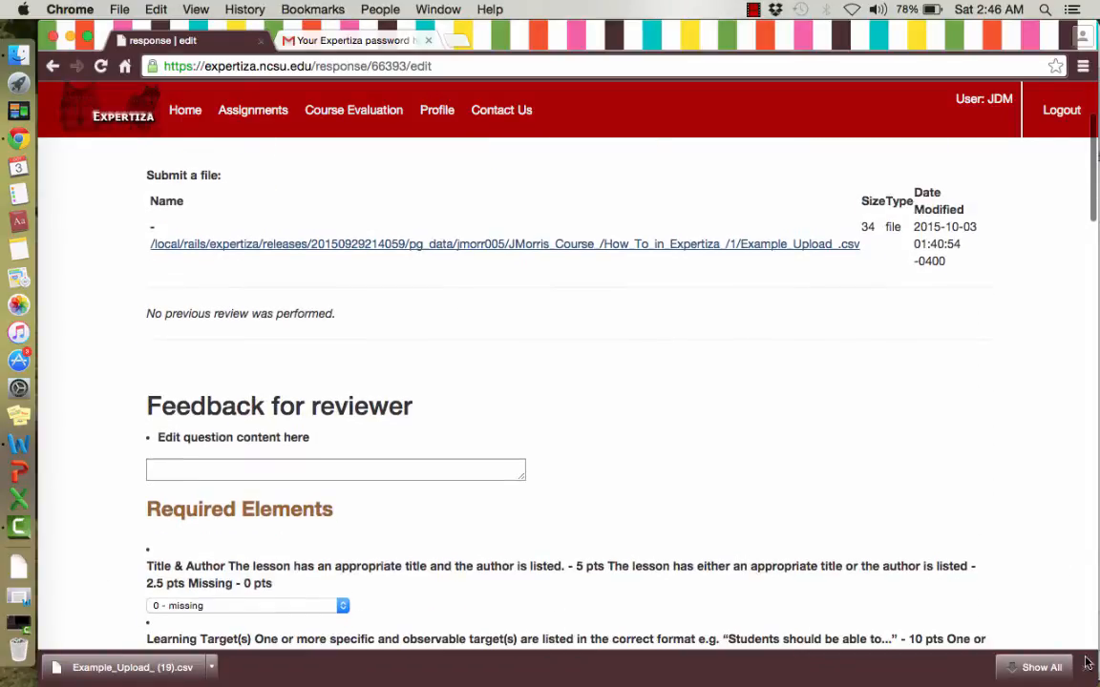
left_click(1087, 665)
Enlarge the feedback for reviewer text box to several lines tall and place the cursor in it.
scroll(103, 560, "down", 5)
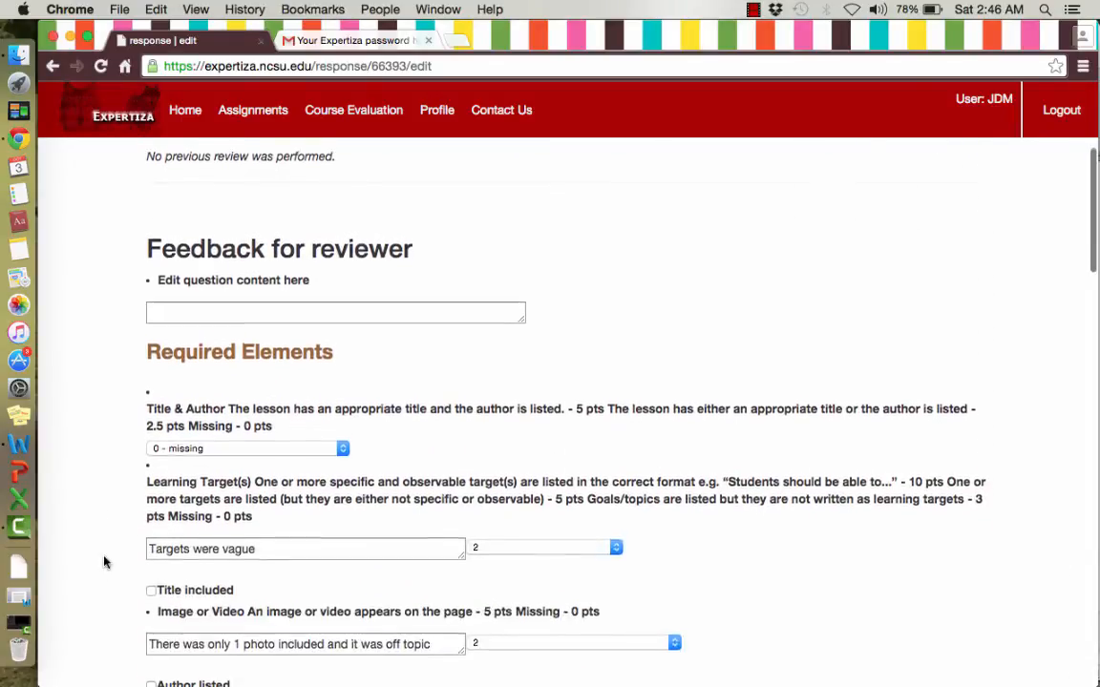
scroll(105, 562, "down", 3)
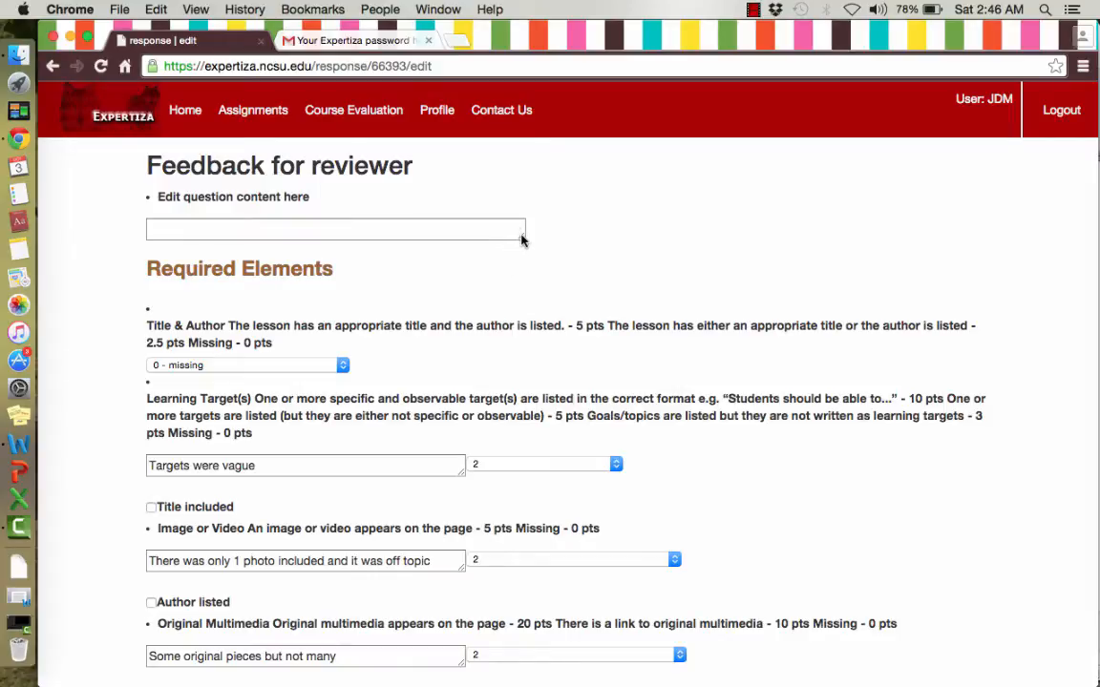
left_click_drag(521, 239, 511, 328)
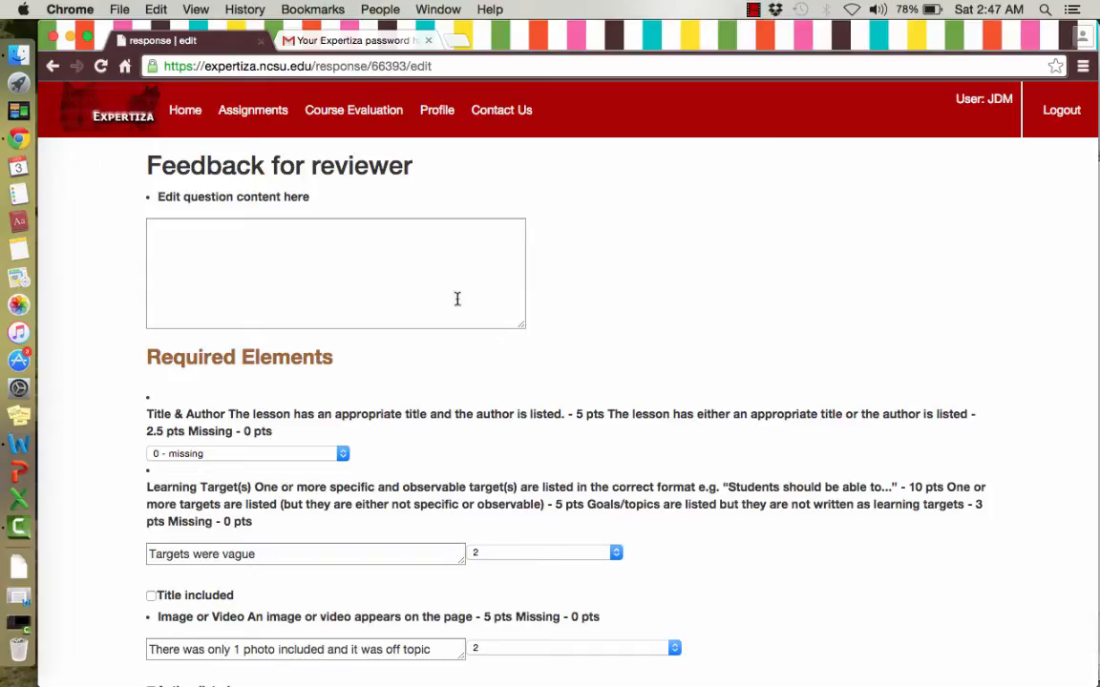
left_click(368, 236)
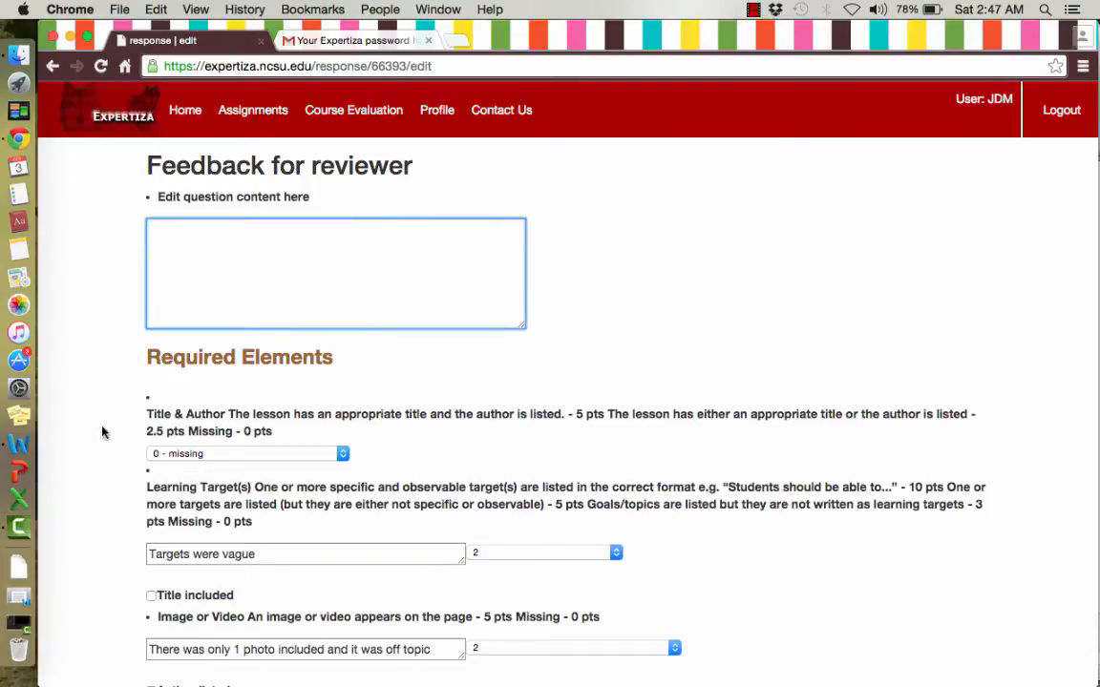
Examine the rating choices for the Title & Author criterion without choosing a different one.
scroll(100, 432, "down", 3)
left_click(216, 304)
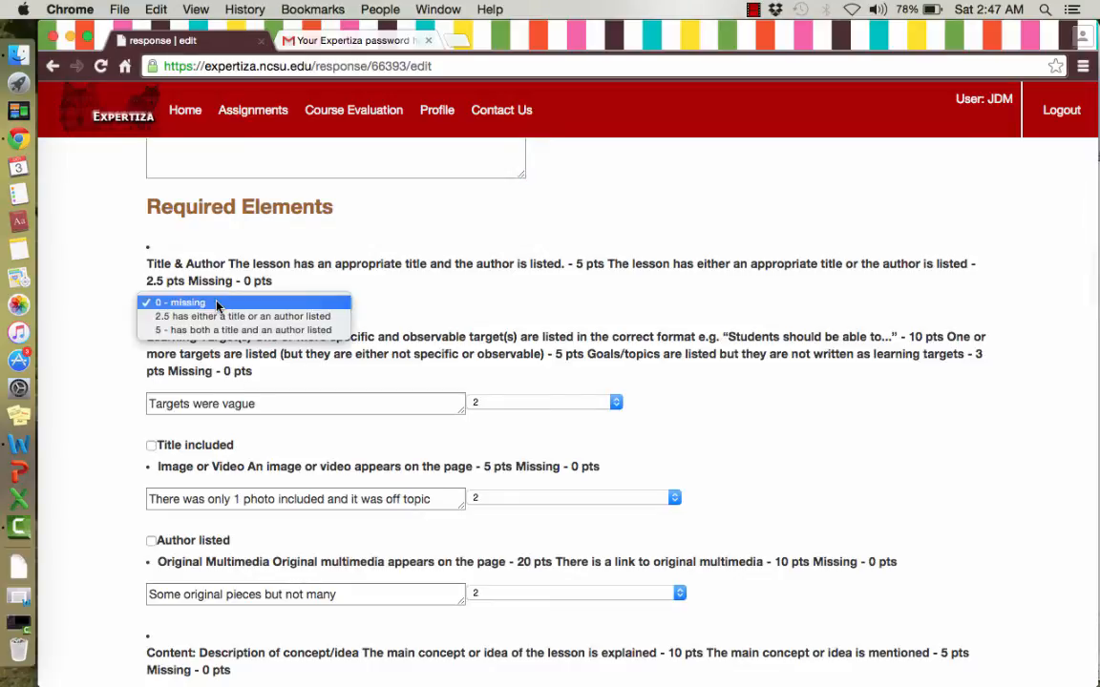
left_click(121, 380)
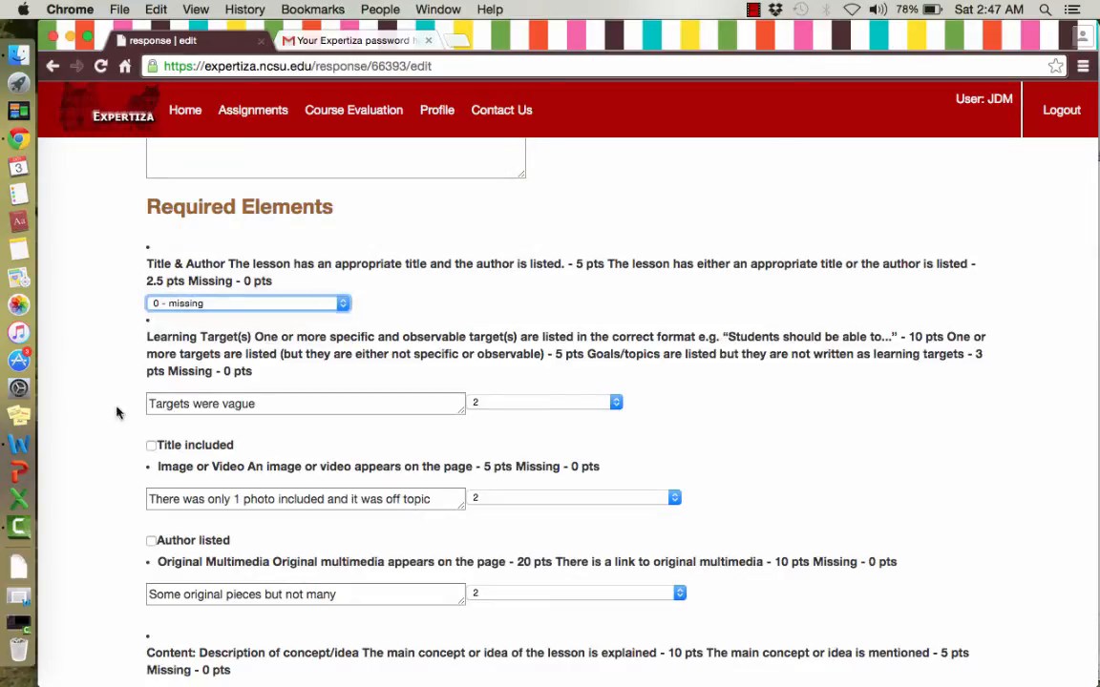
Mark the title as included in the Required Elements section of the review.
scroll(109, 399, "down", 2)
left_click(151, 376)
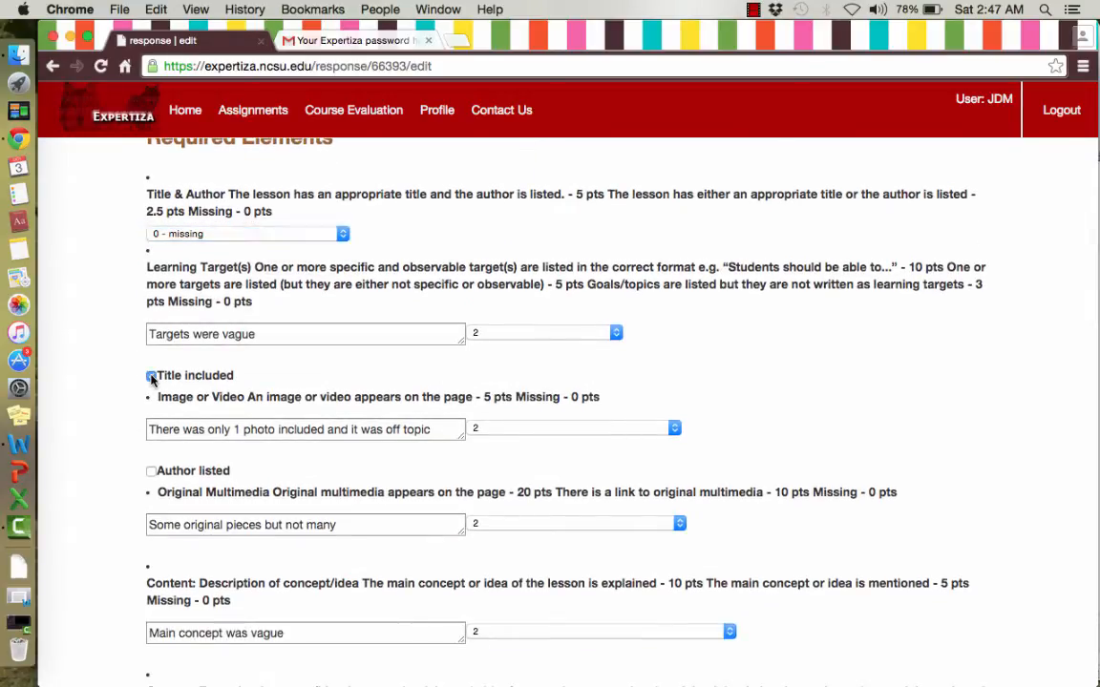
left_click(151, 377)
left_click(151, 378)
Look over the remaining criteria and examine the score choices for the Image or Video criterion, keeping its rating.
scroll(141, 467, "down", 5)
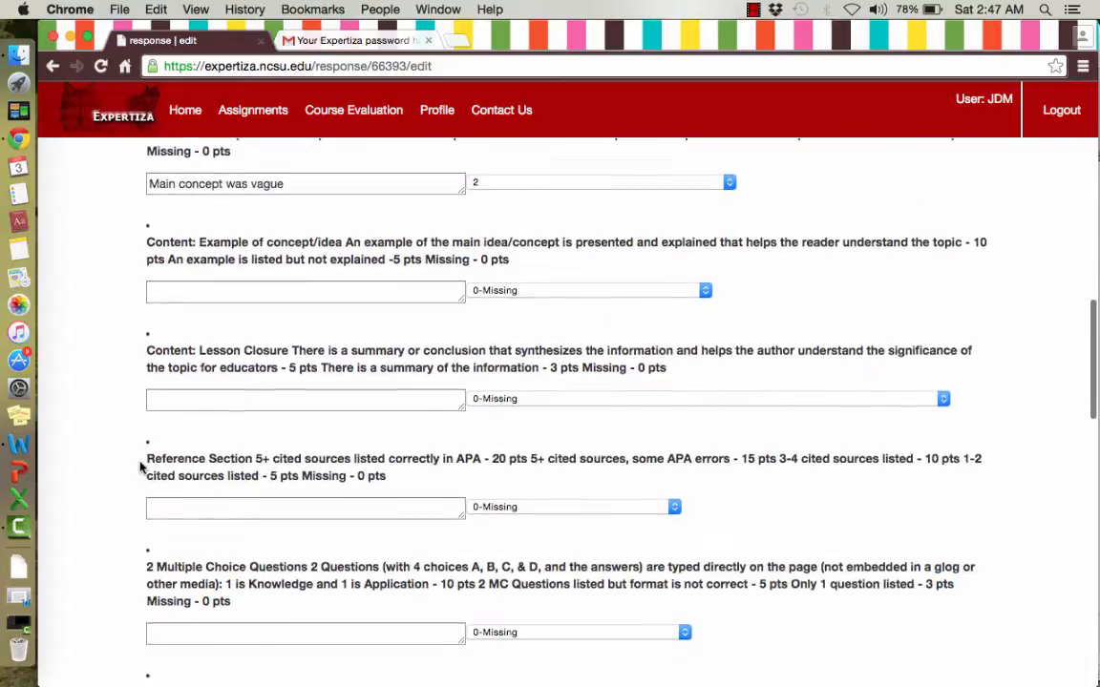
scroll(140, 467, "up", 3)
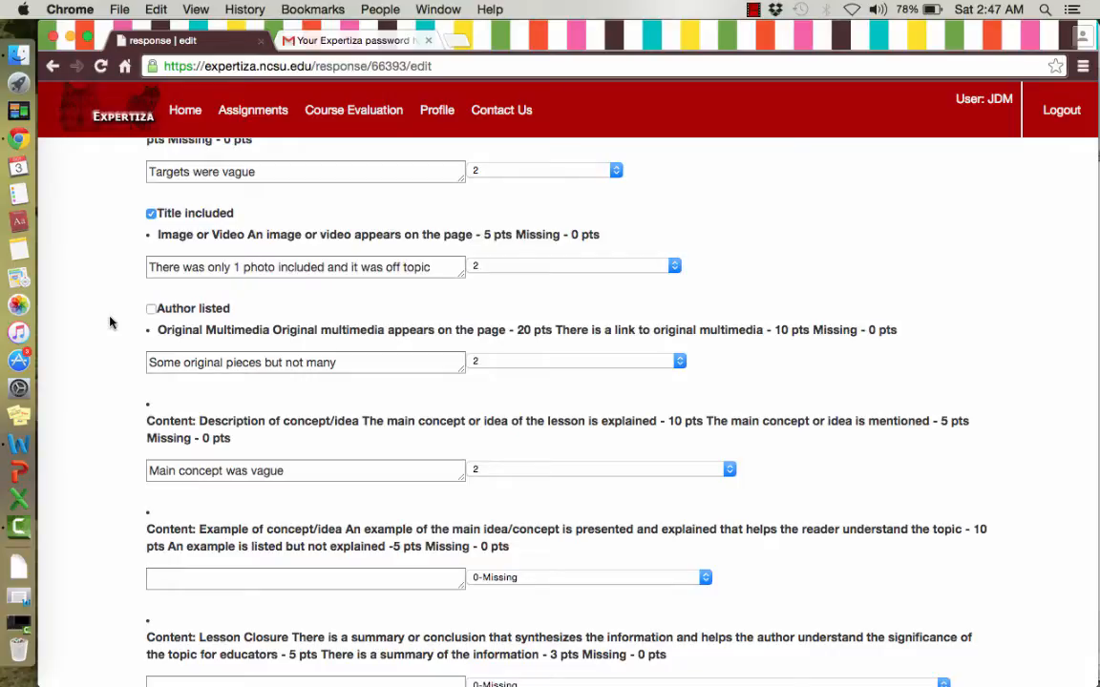
left_click(584, 266)
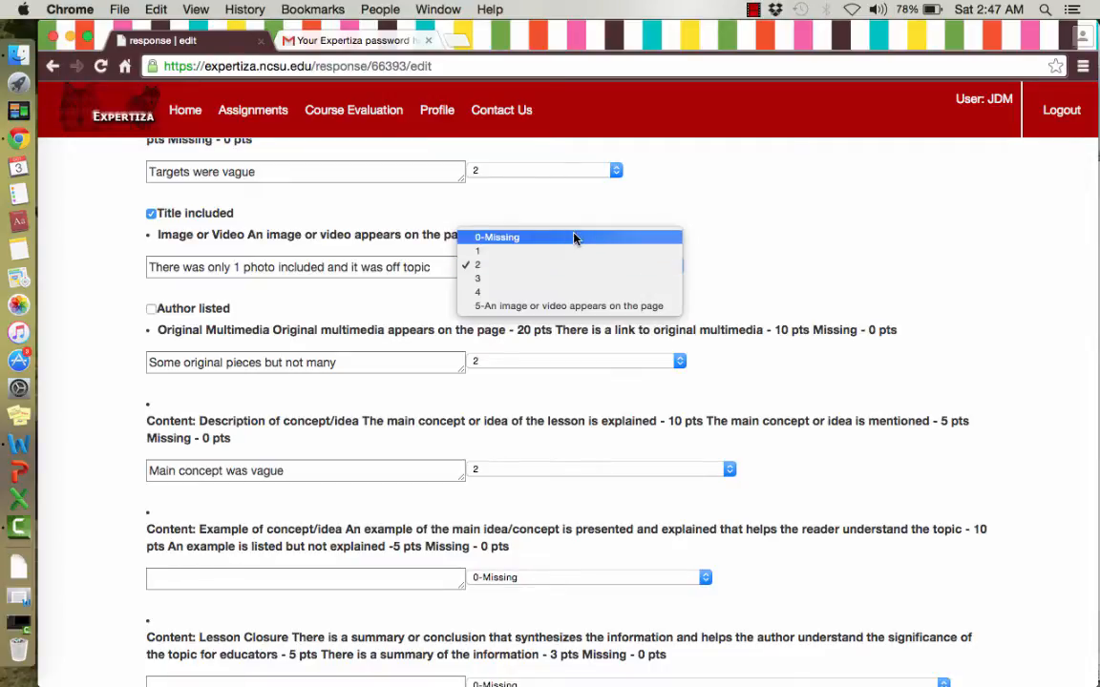
left_click(643, 271)
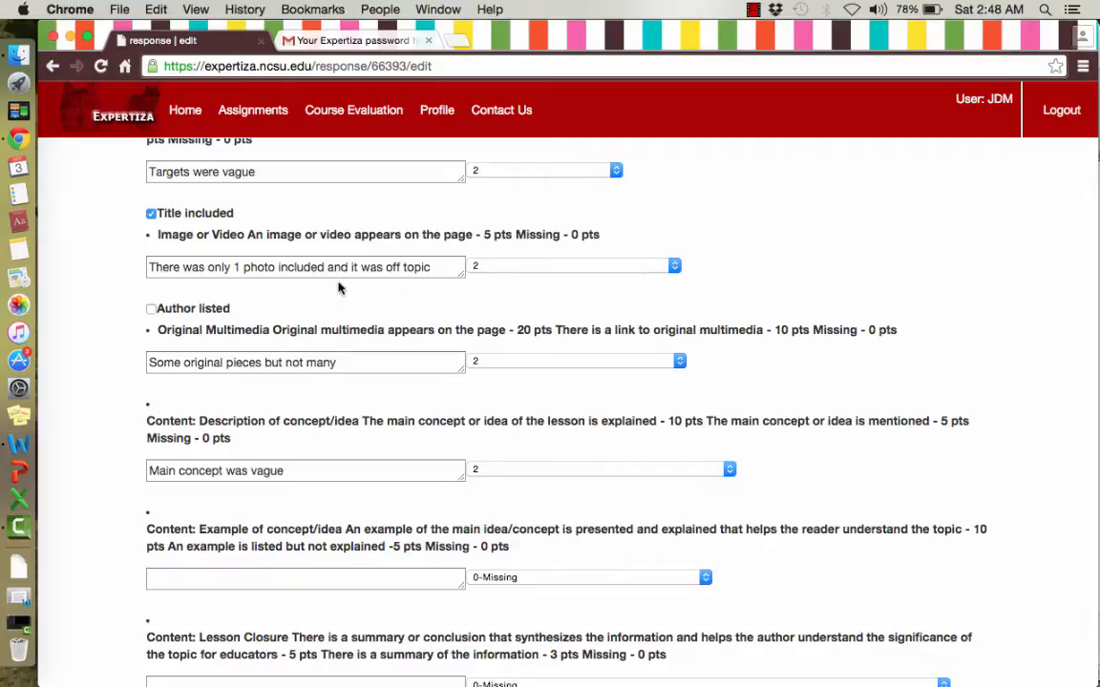
Enlarge the comment box of the Image or Video criterion and place the cursor in its existing comment.
left_click(399, 268)
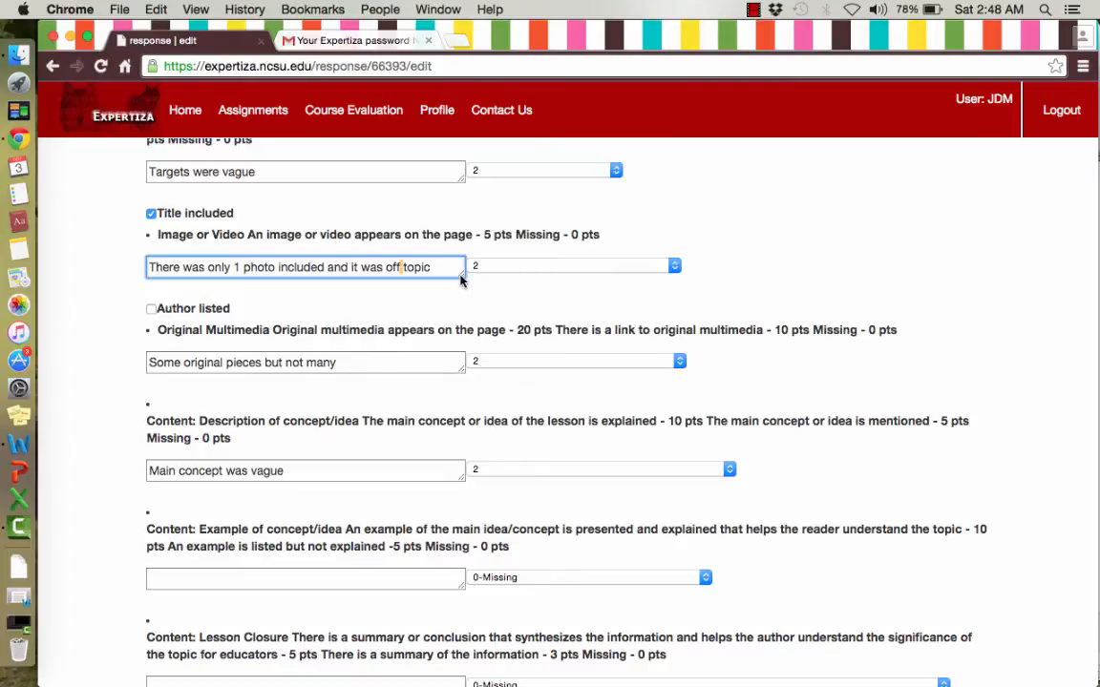
left_click_drag(461, 278, 464, 333)
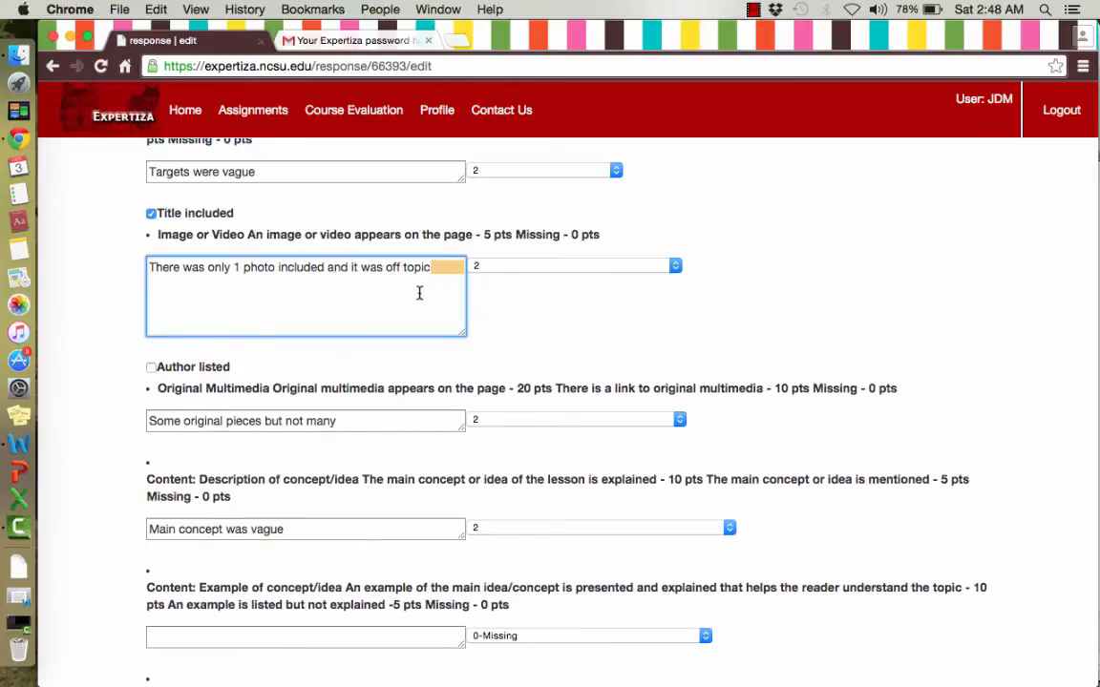
left_click(260, 266)
triple_click(260, 266)
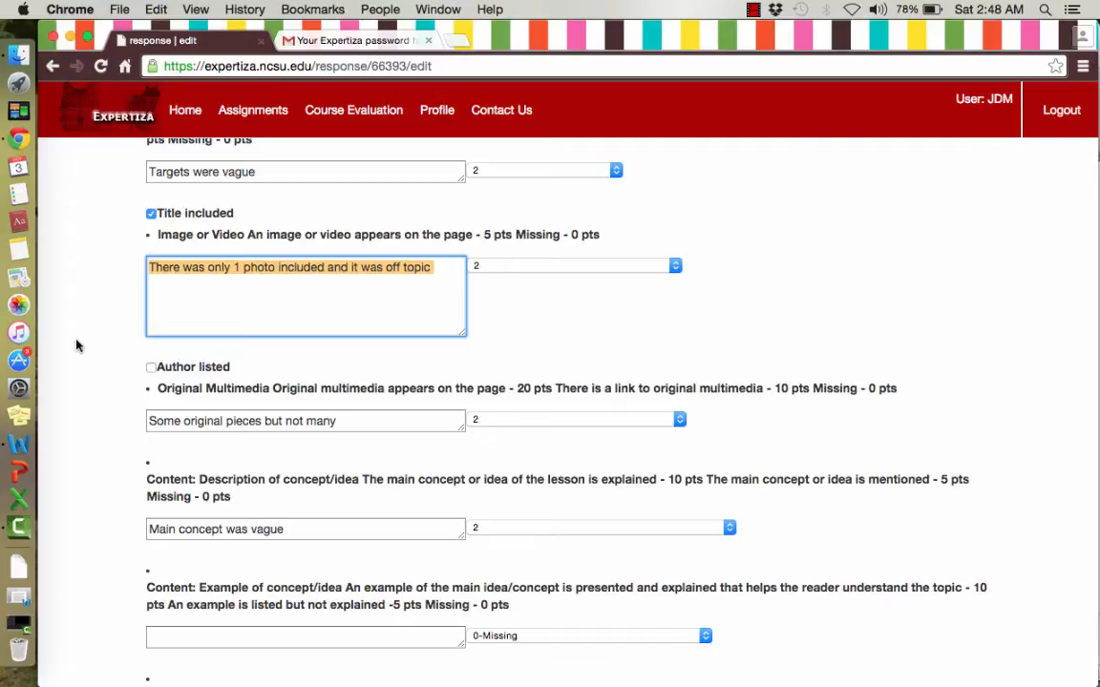
left_click(178, 299)
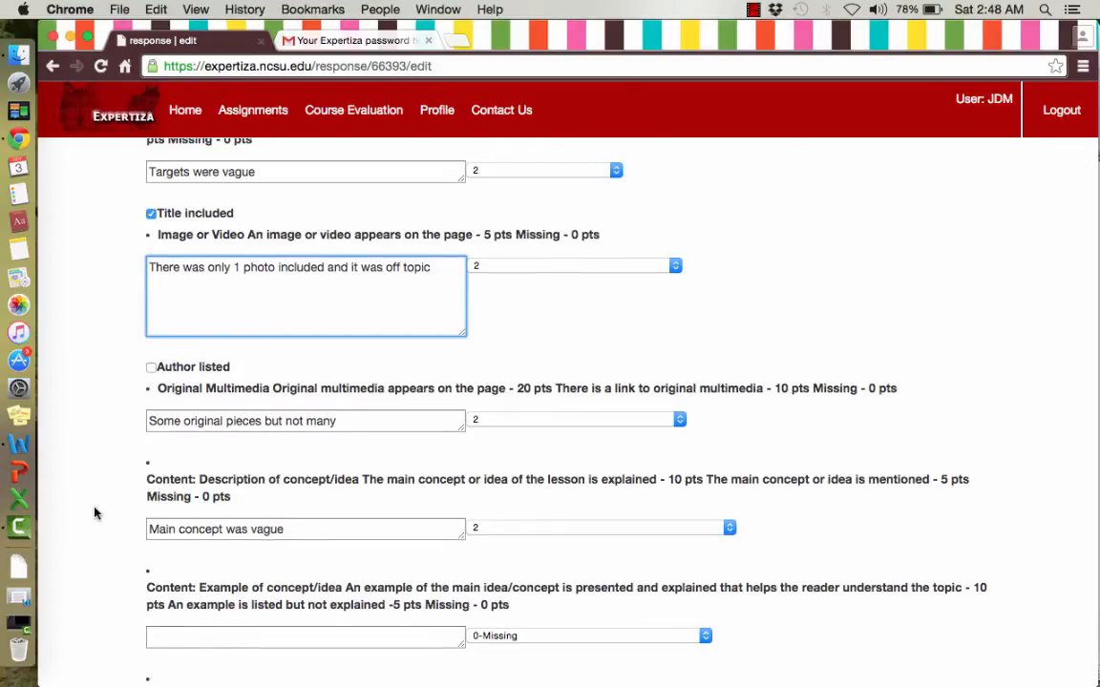
Go through the remaining rubric criteria to the end of the form and save the review.
scroll(95, 513, "down", 5)
scroll(95, 514, "down", 10)
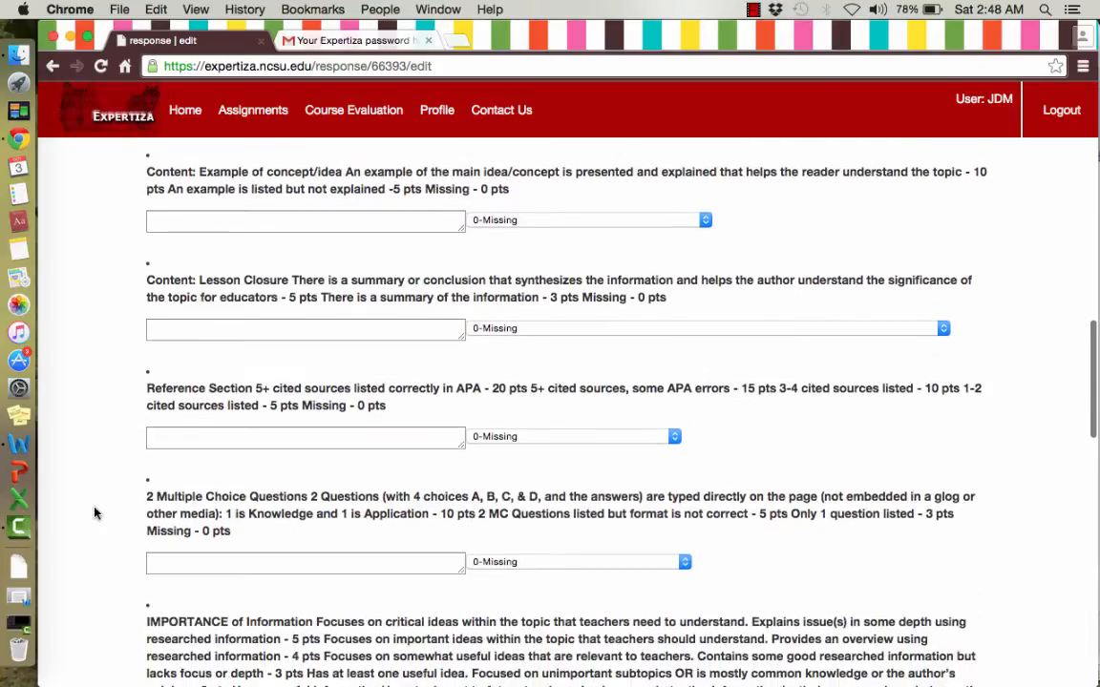
scroll(95, 514, "down", 1)
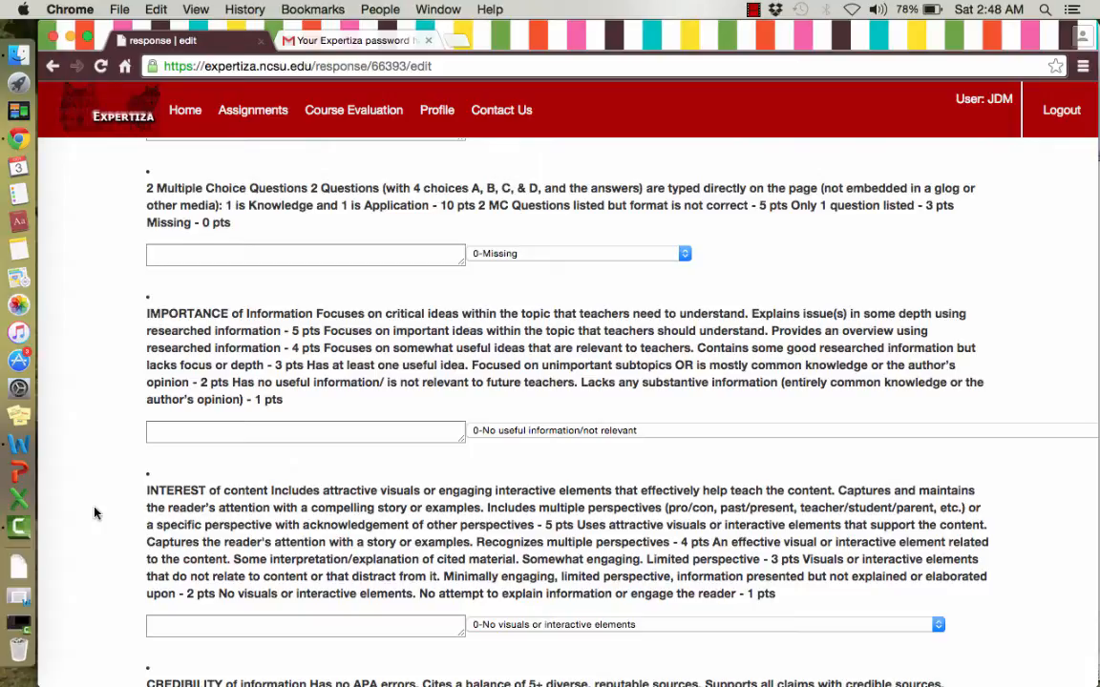
scroll(95, 513, "down", 10)
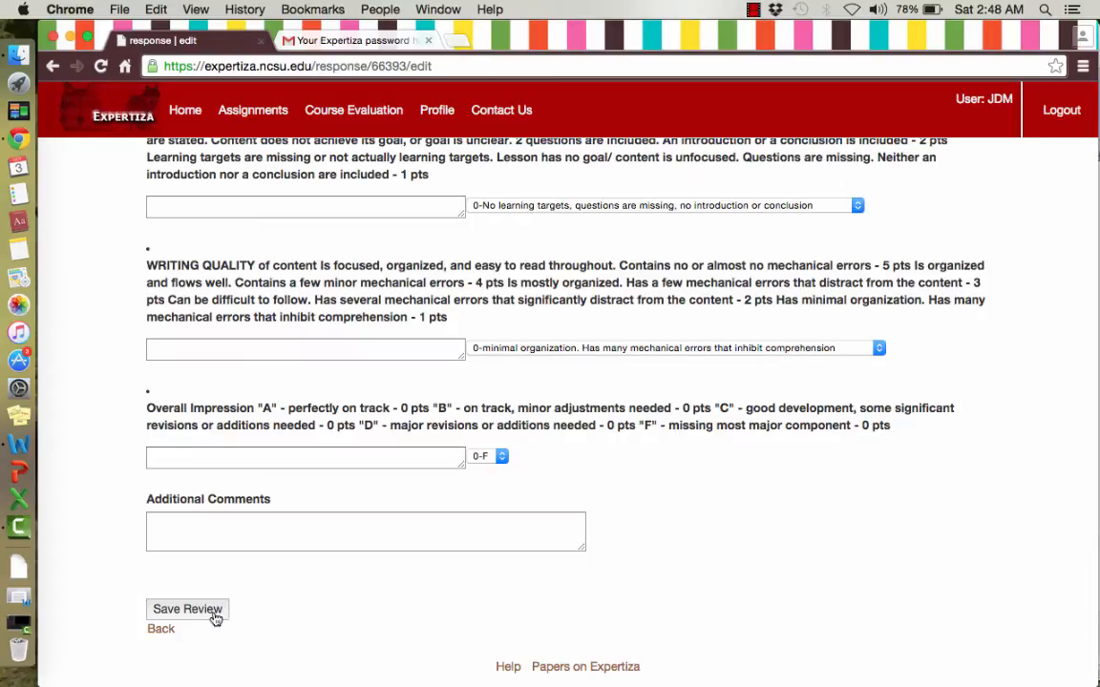
left_click(216, 615)
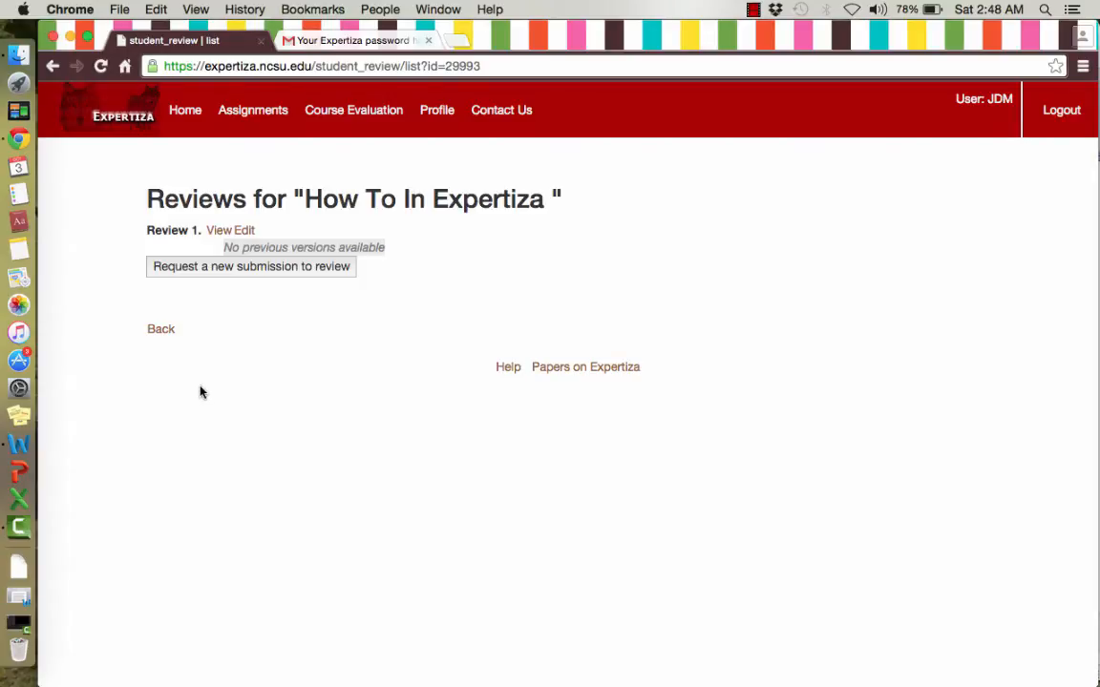
Reopen Review 1 for editing and check its saved ratings and comments.
left_click(246, 231)
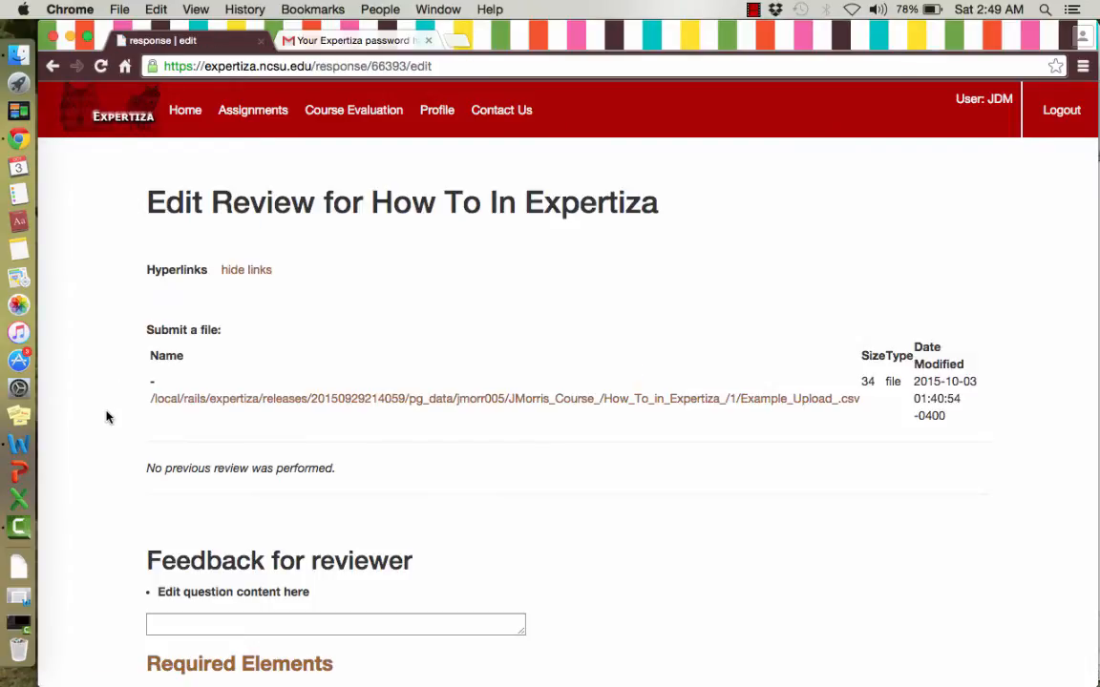
scroll(69, 521, "down", 5)
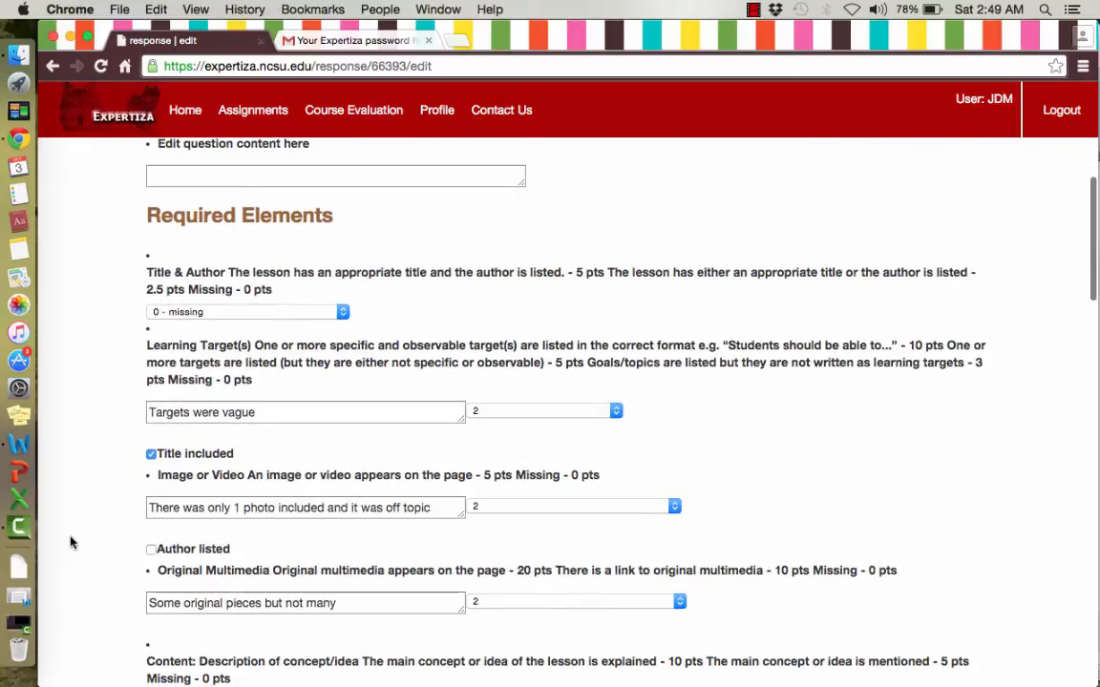
scroll(92, 572, "down", 8)
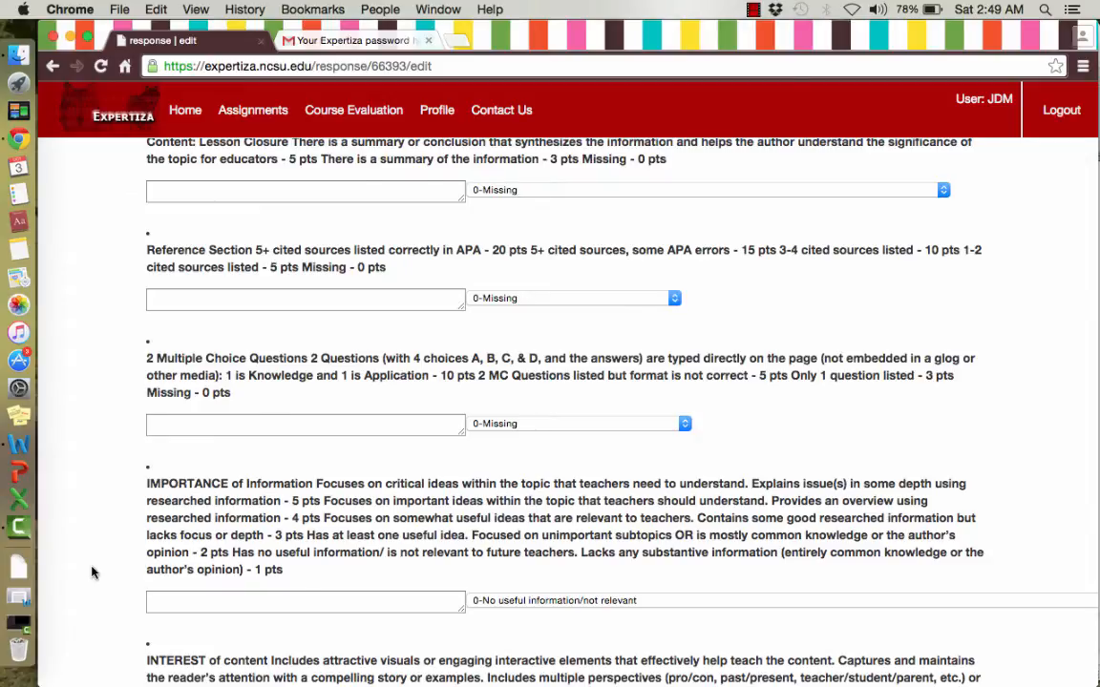
Finish the edit form to get back to the How To In Expertiza reviews list, and open Review 1 for viewing.
scroll(94, 571, "down", 10)
left_click(187, 608)
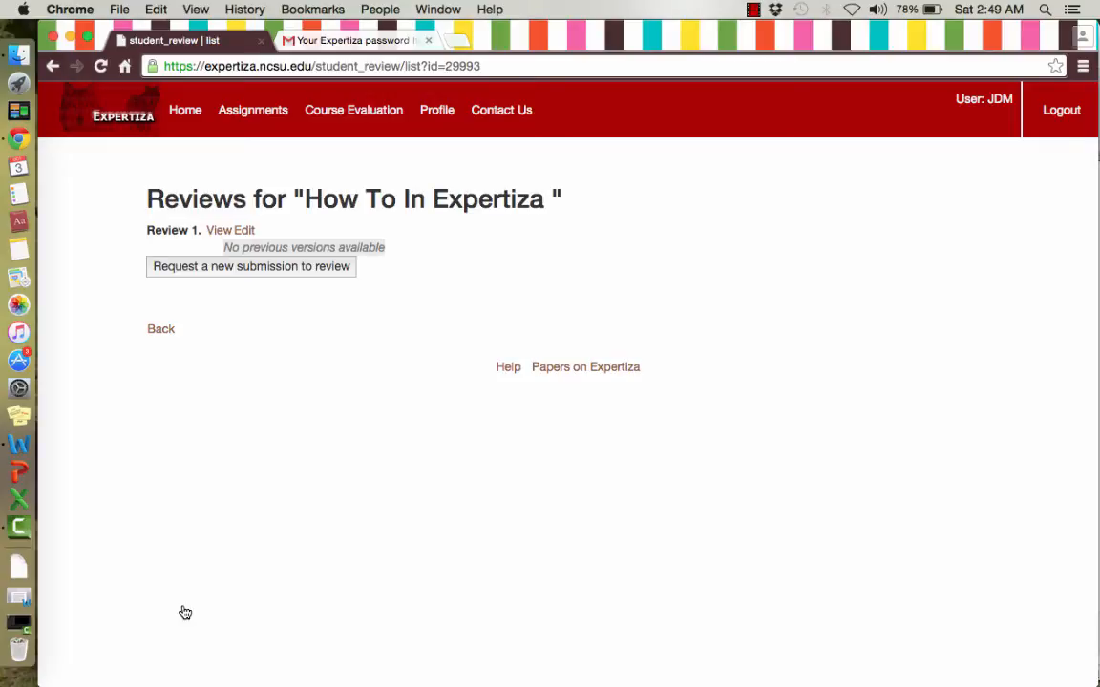
left_click(212, 235)
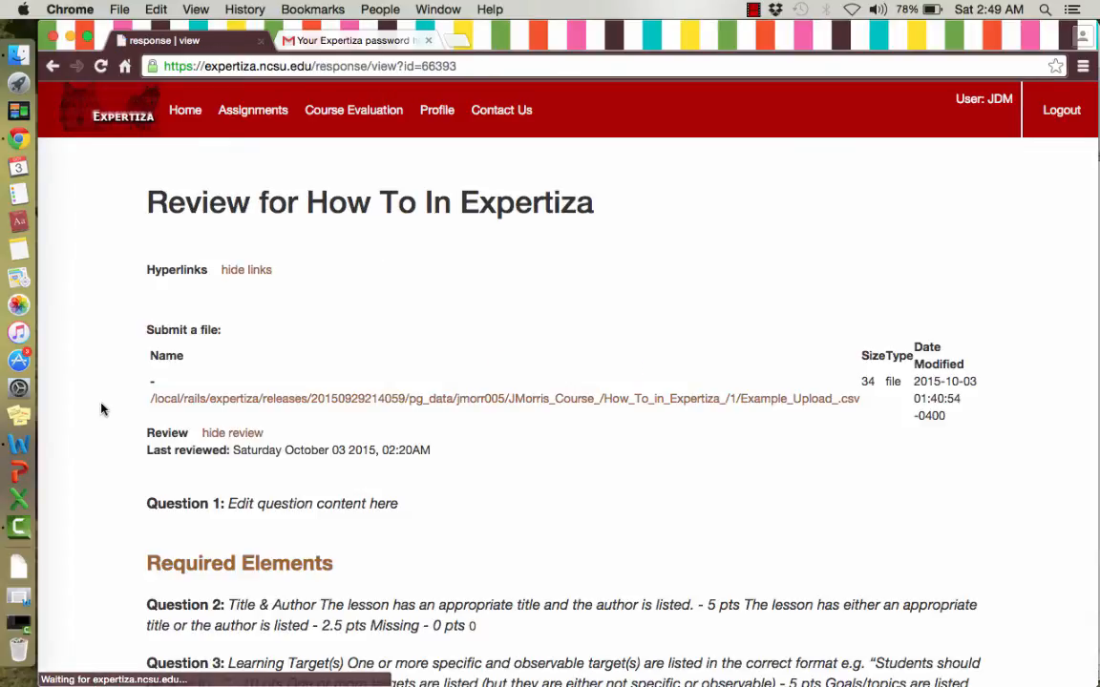
Examine the scores and responses under Required Elements, highlighting the Learning Target(s) and Image or Video comments and the Author listed item.
scroll(101, 408, "down", 3)
scroll(101, 409, "down", 5)
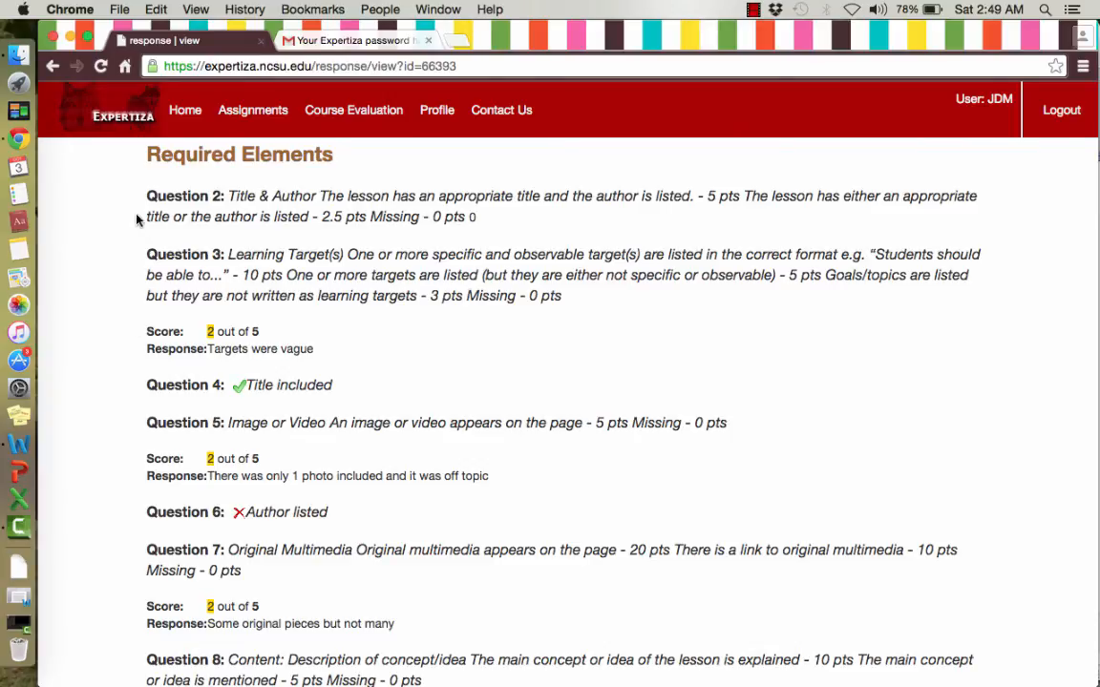
scroll(106, 350, "down", 1)
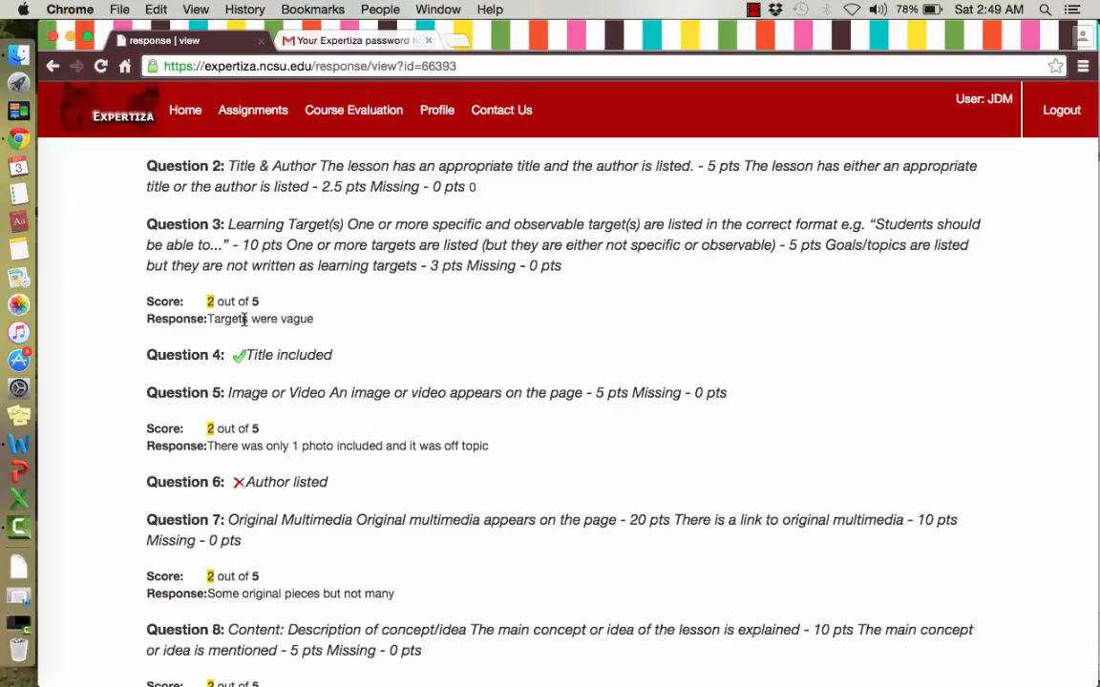
left_click_drag(208, 318, 307, 319)
scroll(76, 453, "down", 2)
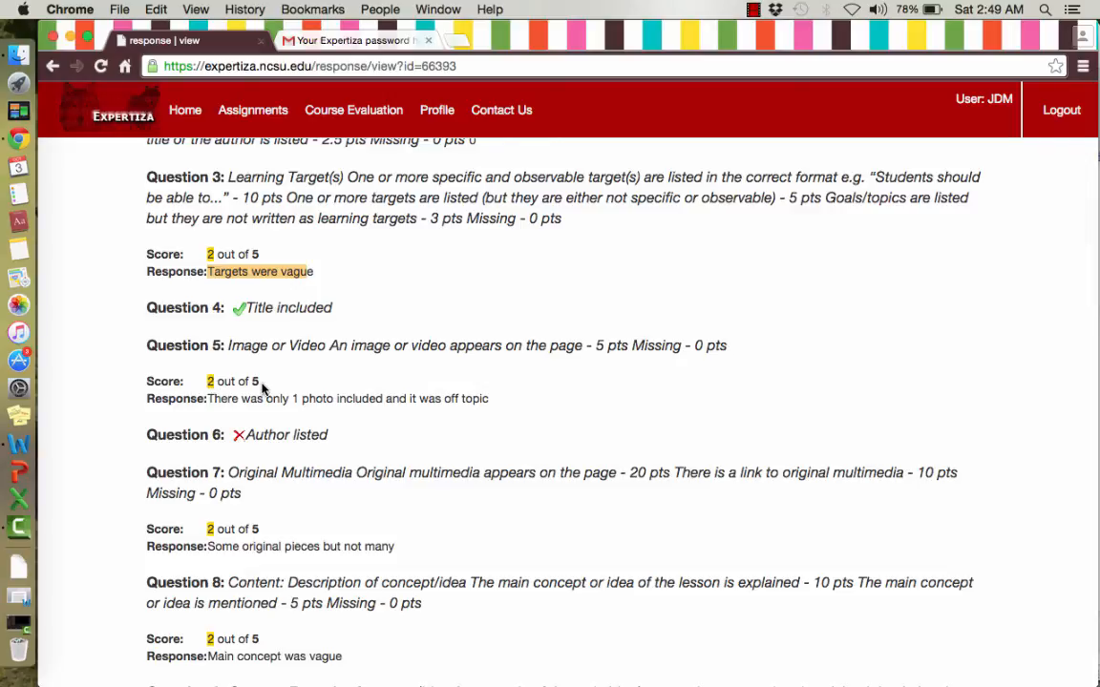
left_click_drag(208, 399, 383, 406)
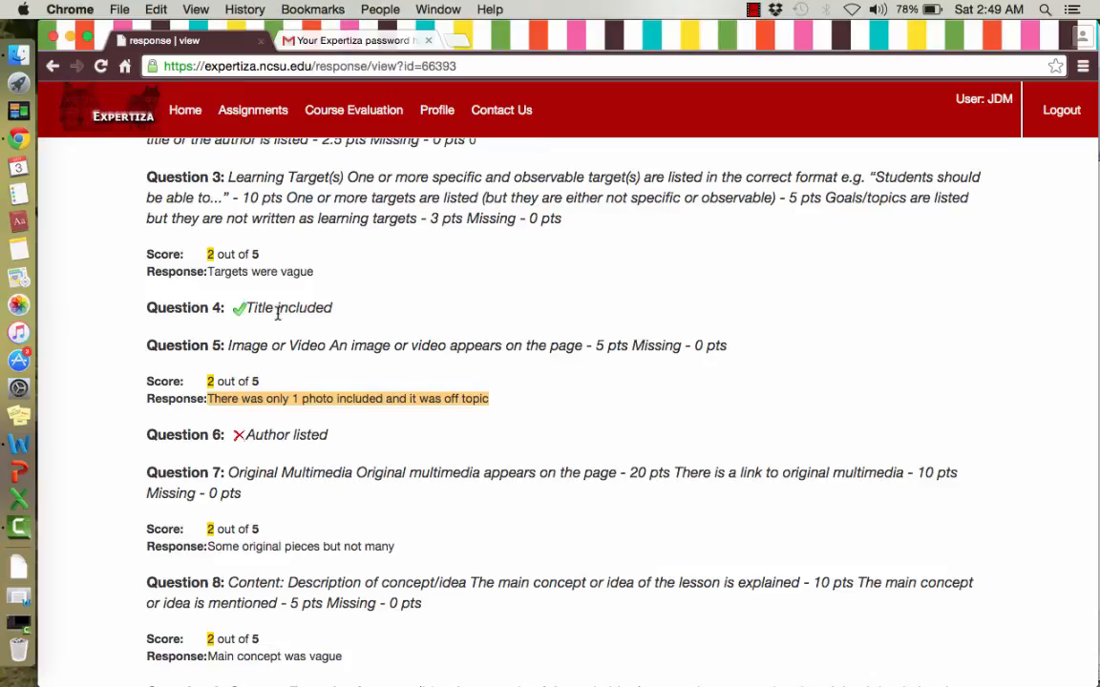
scroll(110, 458, "down", 1)
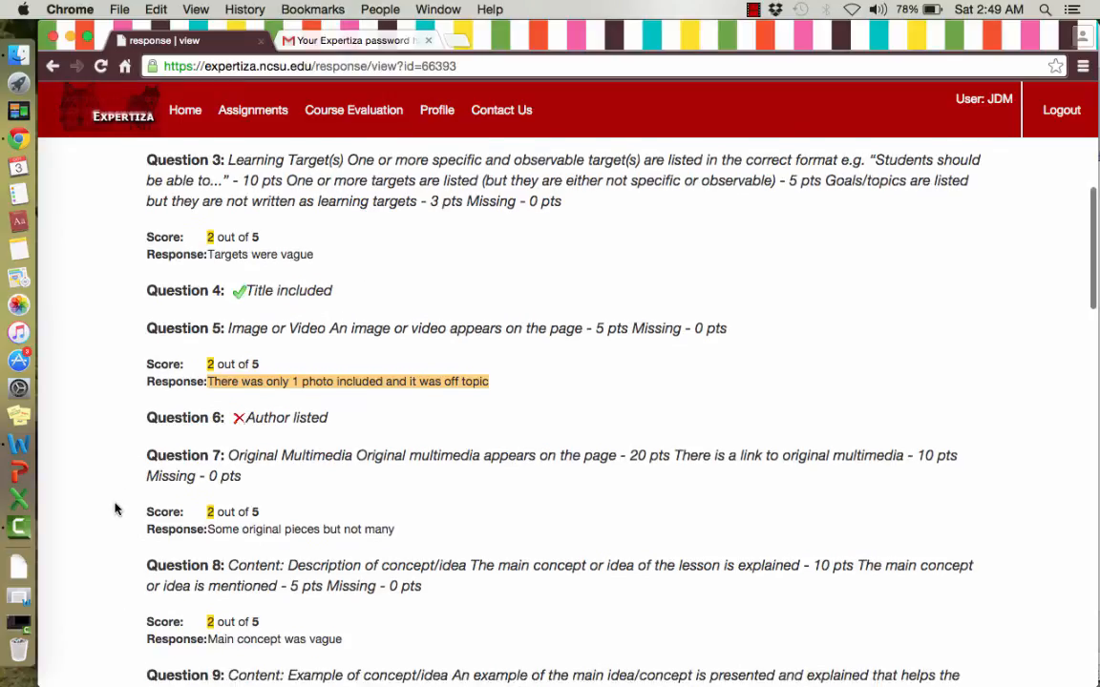
double_click(266, 410)
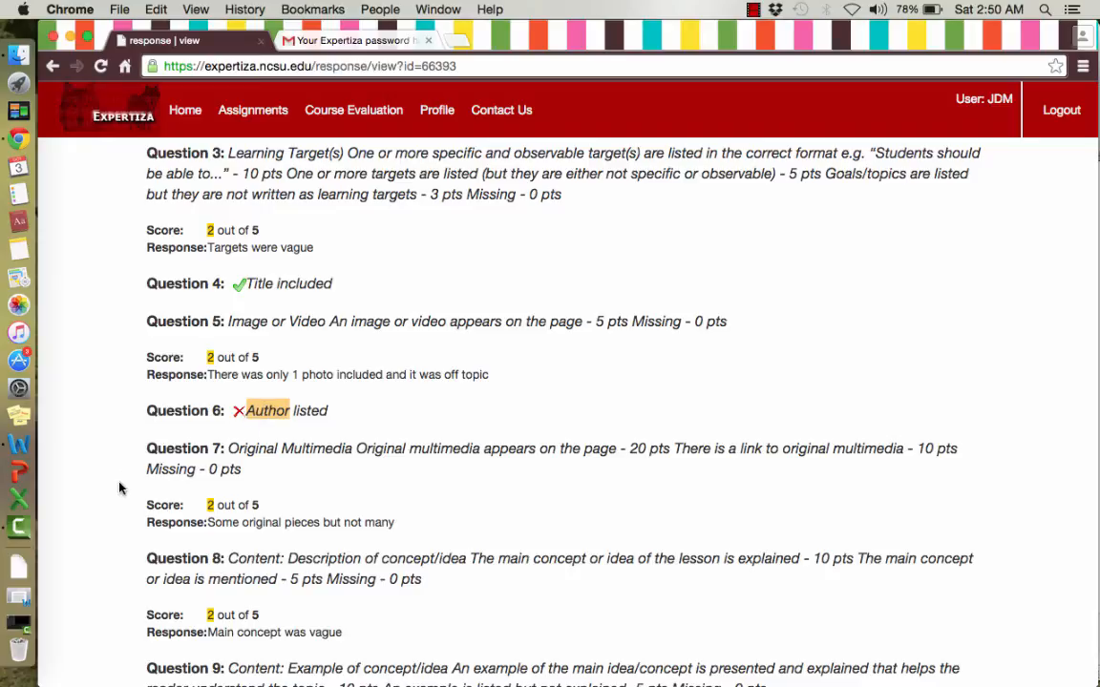
Read through the remaining questions down to Additional Comment and return to the reviews list.
scroll(119, 488, "down", 15)
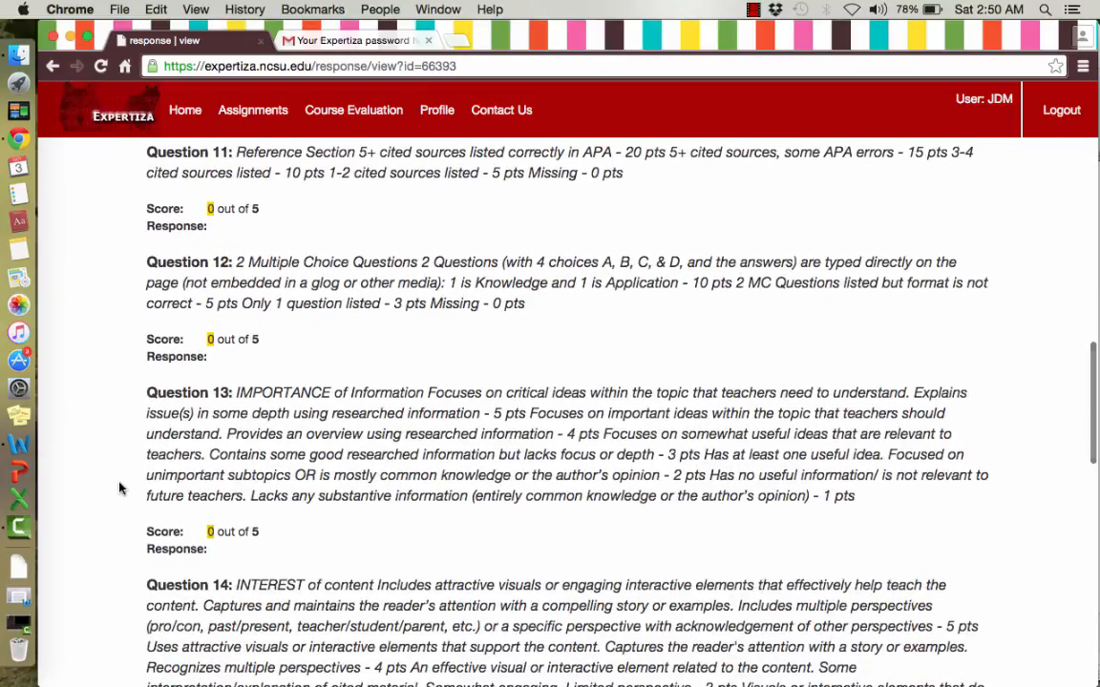
scroll(119, 487, "down", 2)
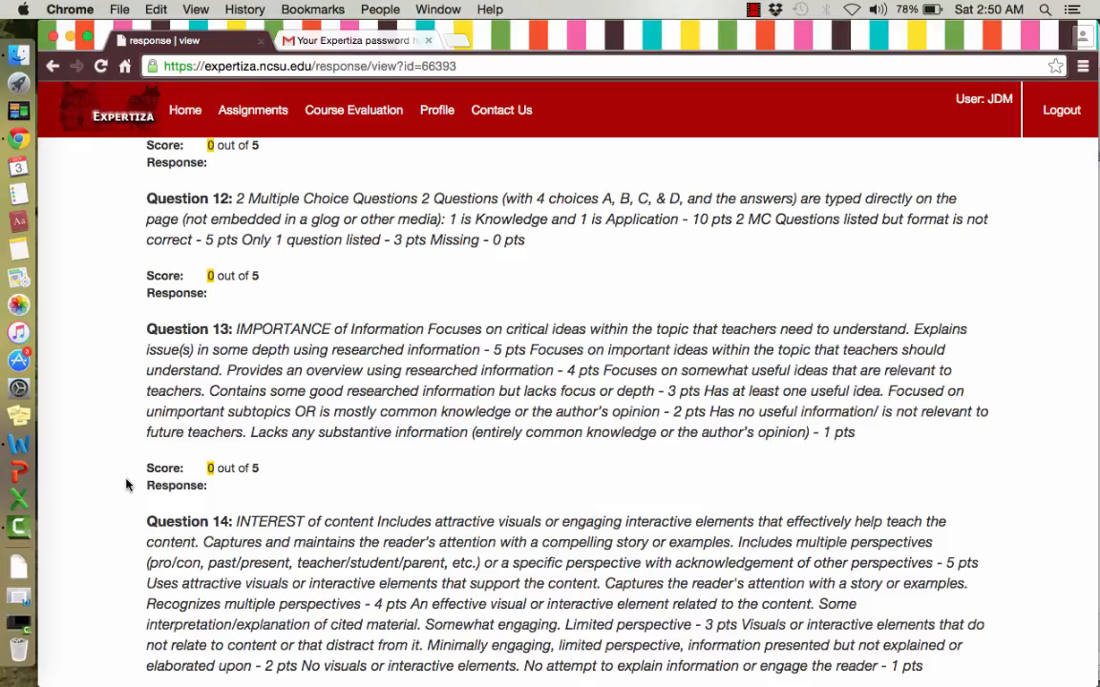
scroll(125, 485, "down", 15)
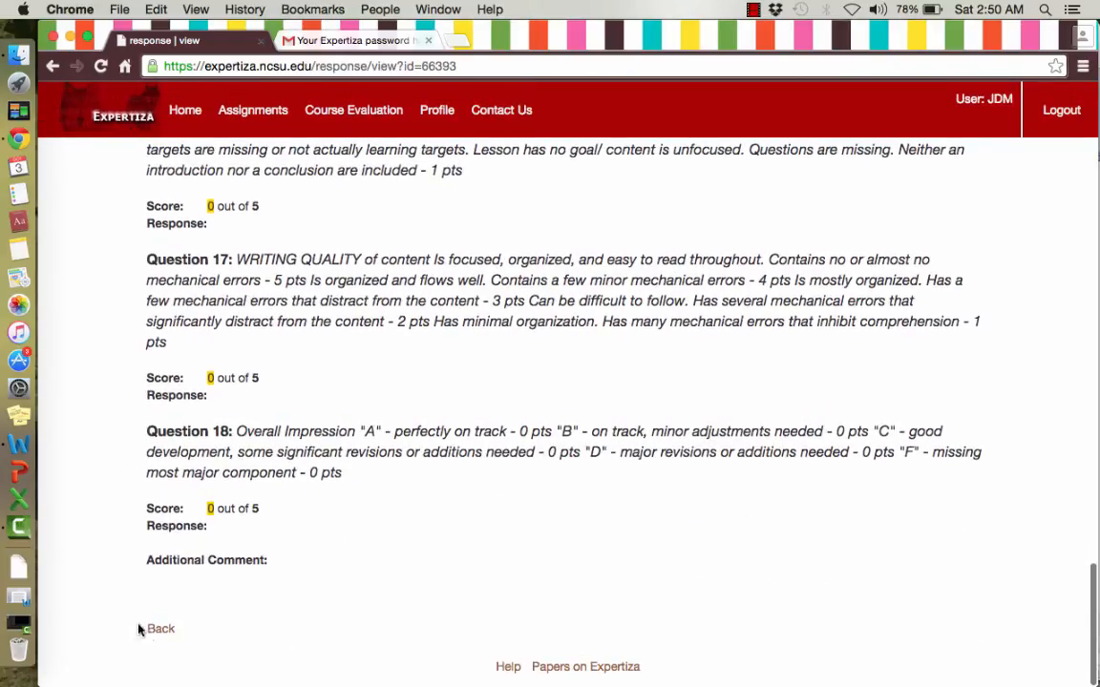
left_click(160, 630)
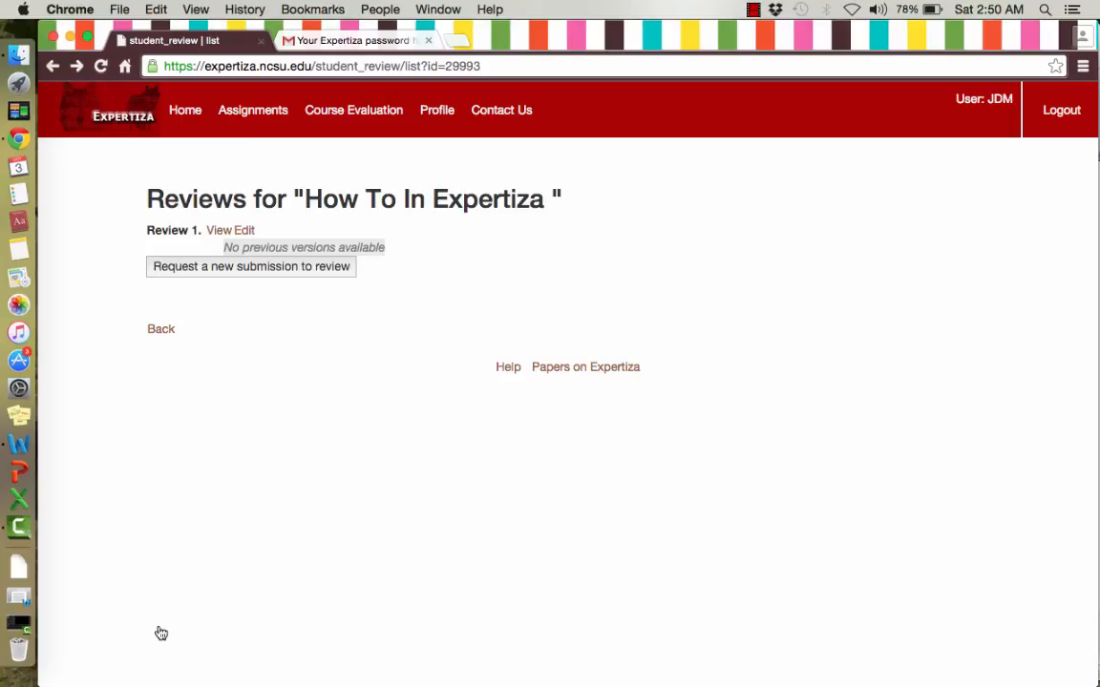
Switch to the Microsoft Word document containing the contact's name and e-mail address.
left_click(17, 442)
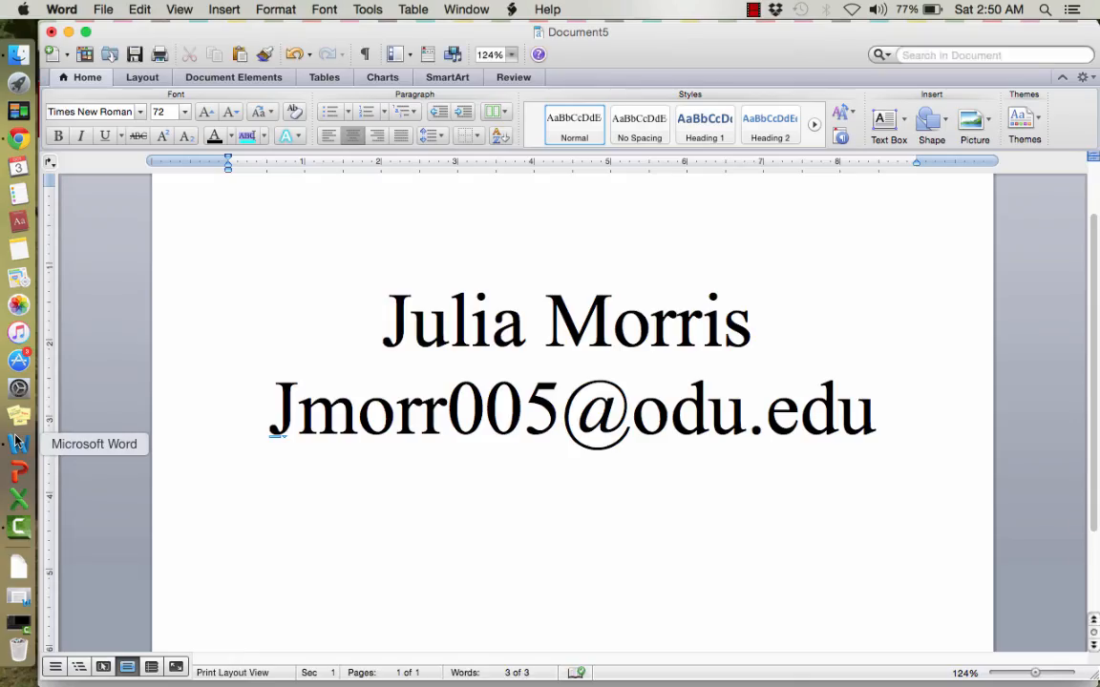